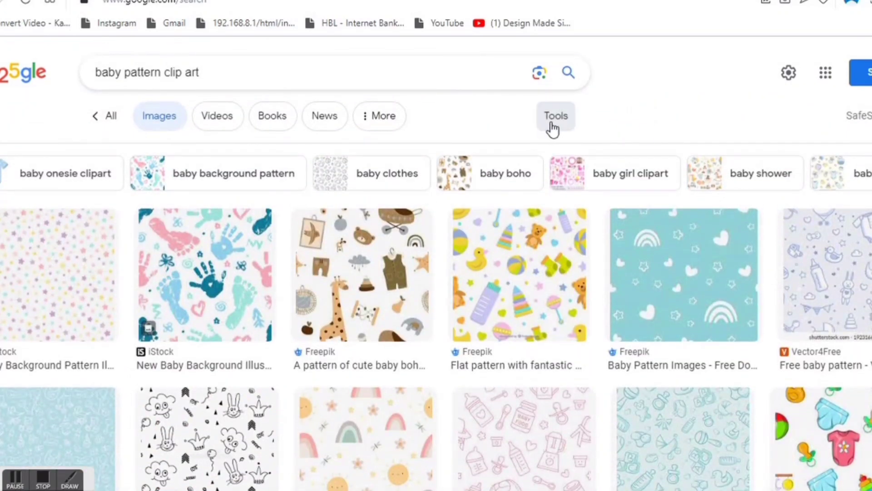
Filter the "baby pattern clip art" image results to the Clip Art type
click(556, 116)
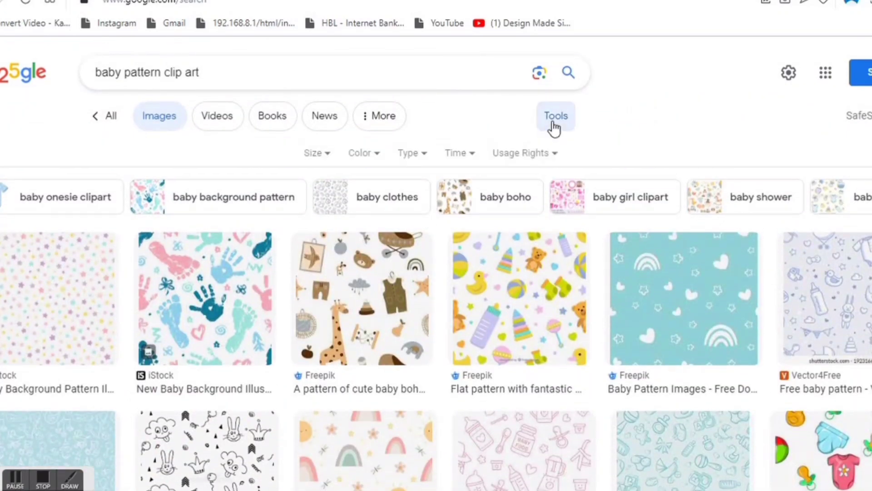
click(416, 155)
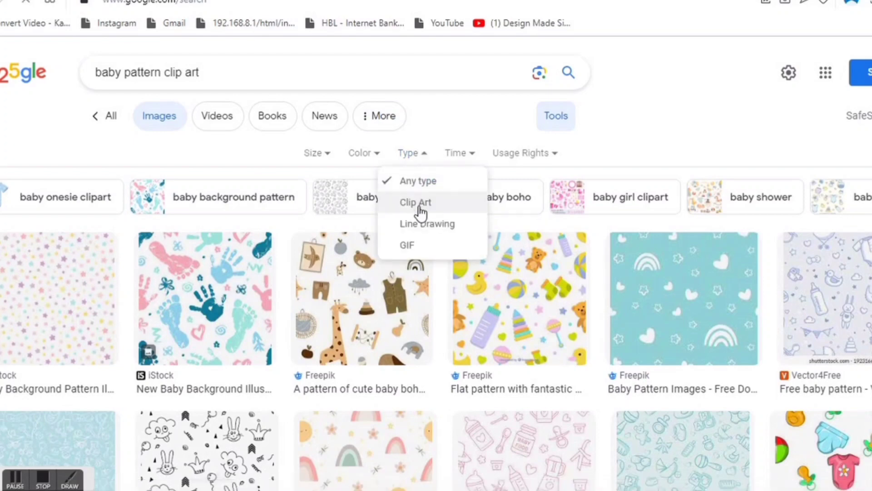
click(419, 206)
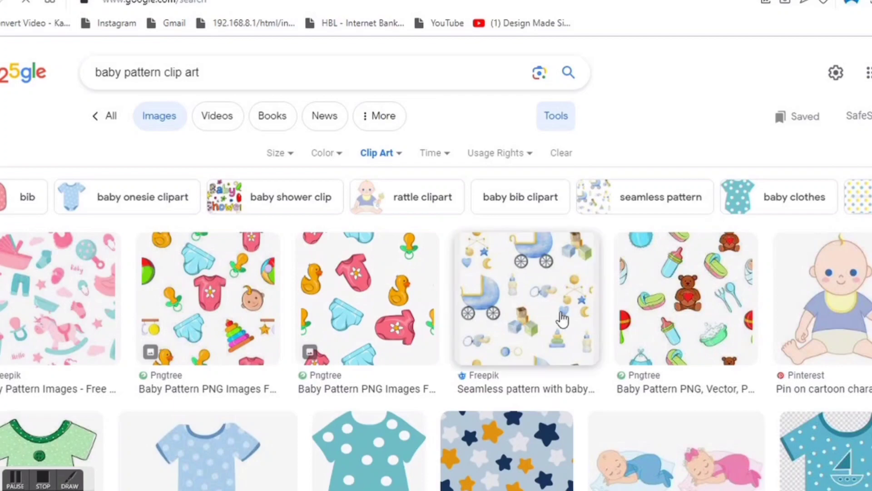
Browse the clip art results and open the Adobe Stock baby romper line icon with moon and stars
scroll(561, 317, down, 3)
scroll(560, 316, down, 9)
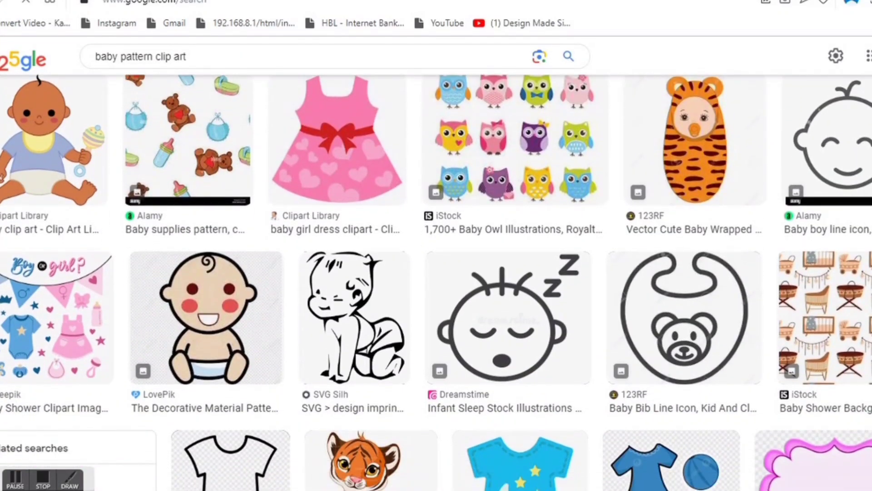
scroll(437, 282, down, 6)
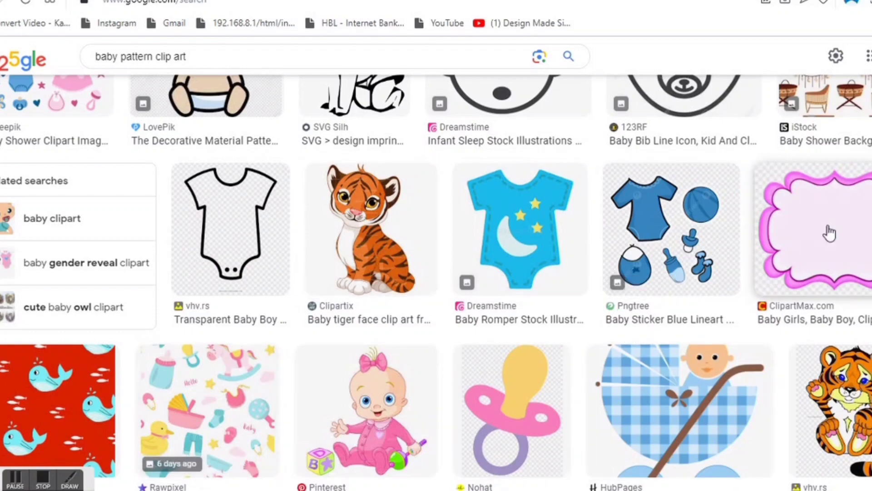
scroll(436, 282, down, 10)
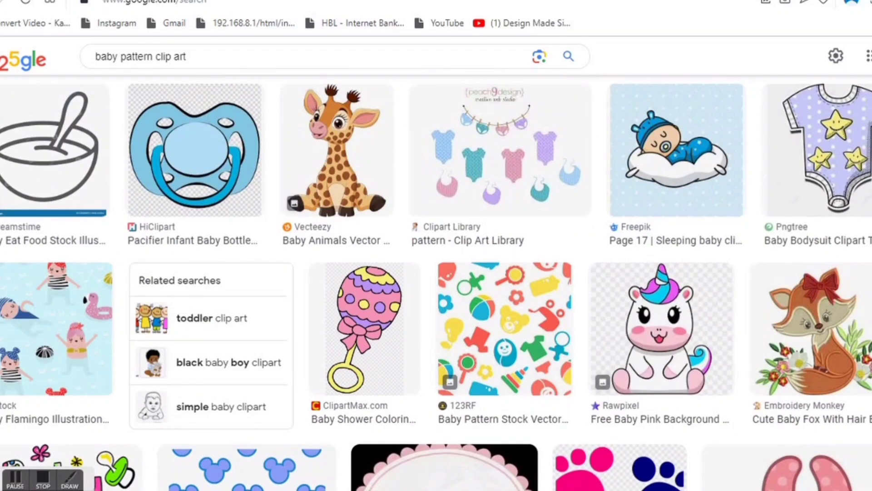
scroll(436, 282, down, 8)
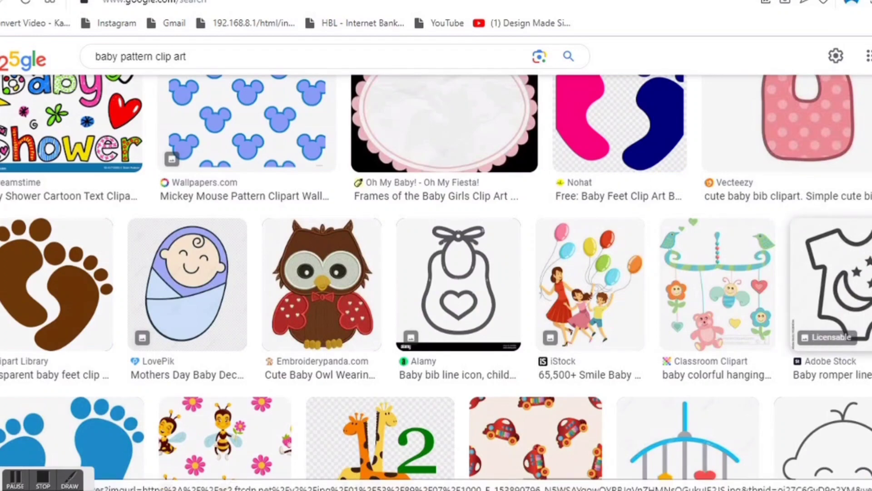
click(832, 286)
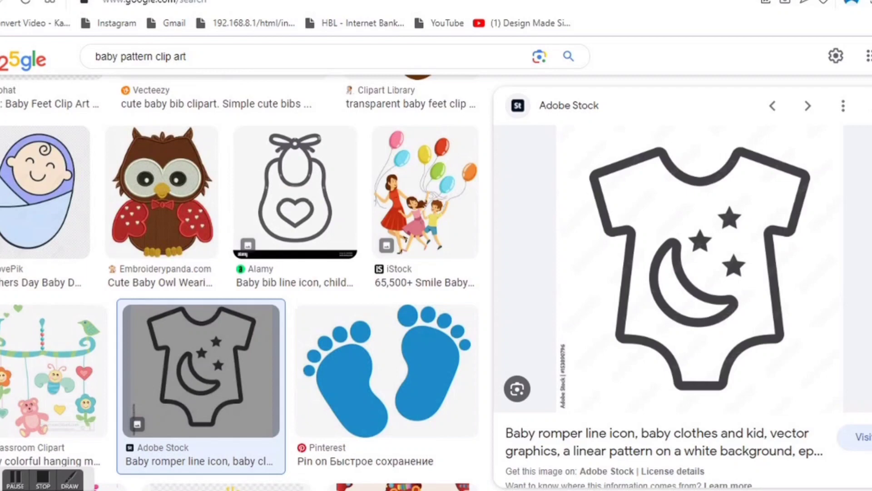
Open the related 123RF onesie outline with a heart and copy the image
scroll(699, 271, down, 8)
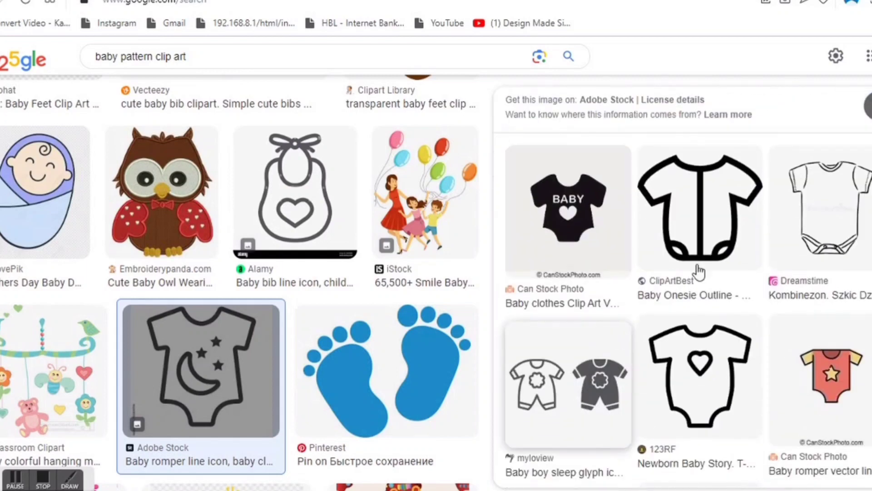
click(722, 369)
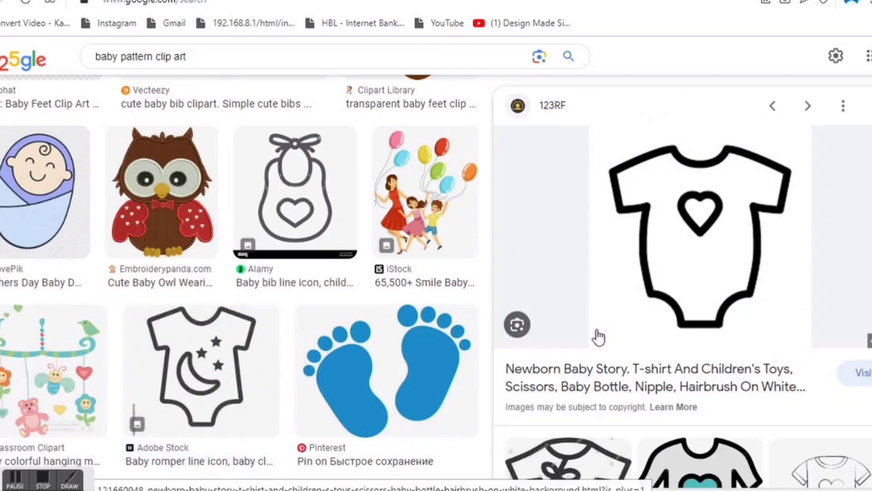
right_click(713, 217)
click(745, 313)
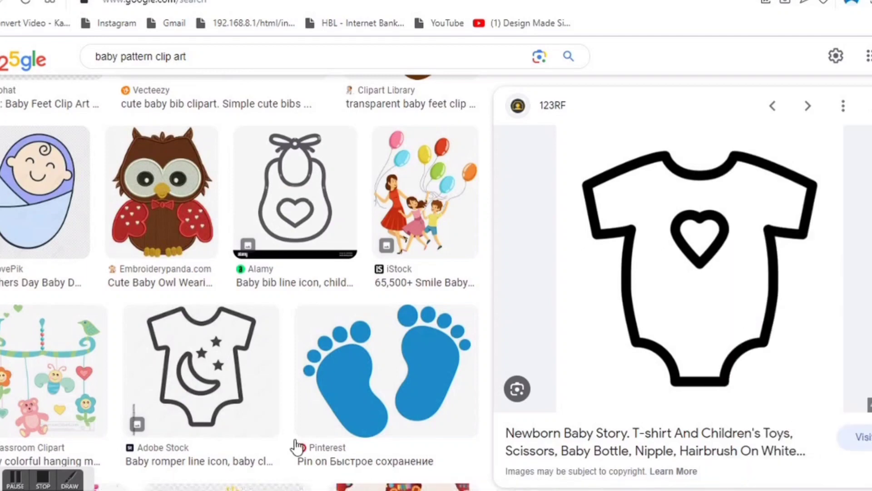
Switch to Illustrator, paste the onesie image onto the artboard and convert it to expanded vector paths with Image Trace
click(291, 448)
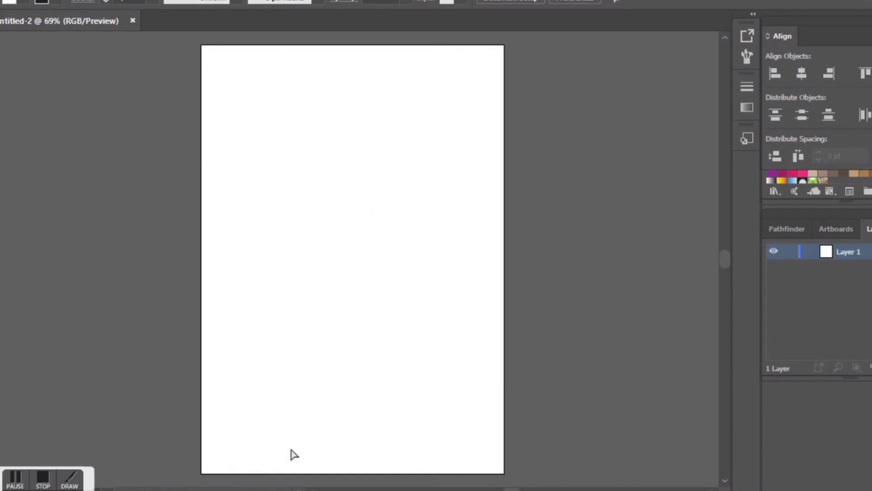
key(ctrl+v)
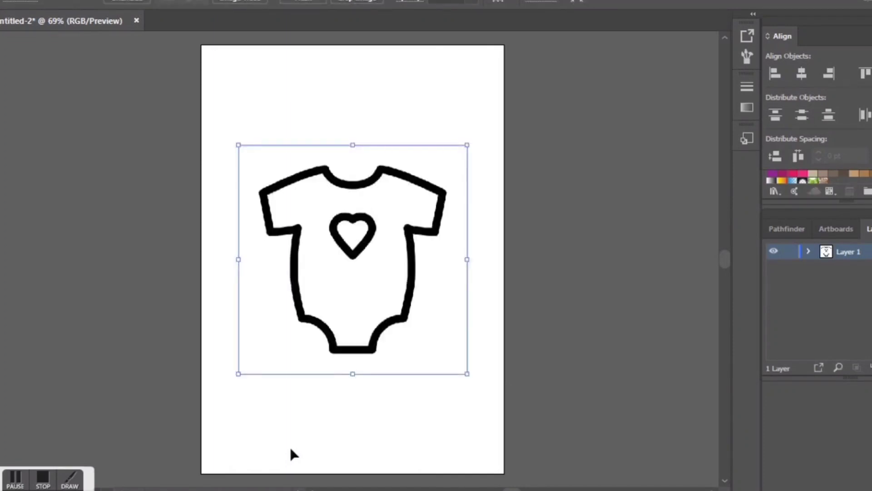
click(234, 4)
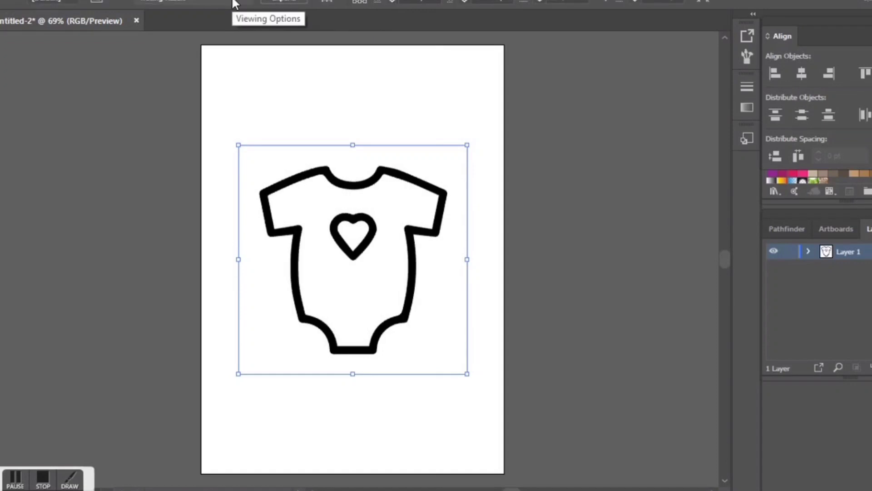
click(269, 1)
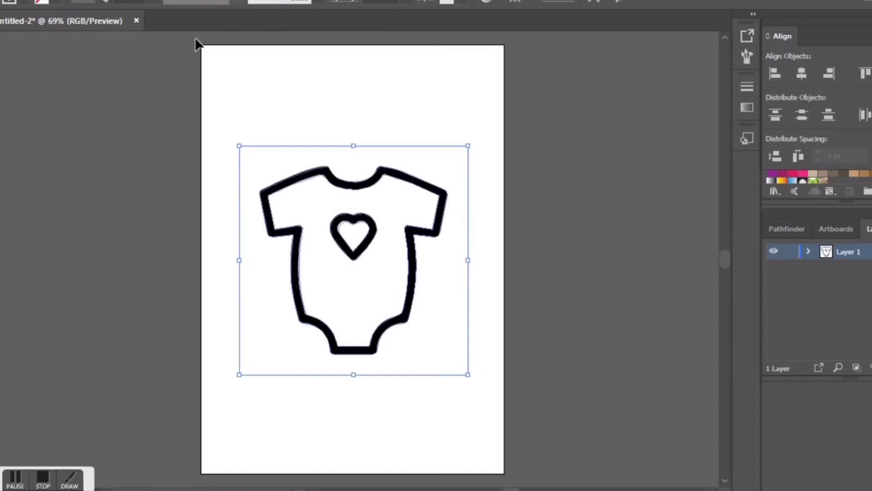
Remove the white areas from the traced onesie and select its remaining black outline
click(270, 170)
click(271, 171)
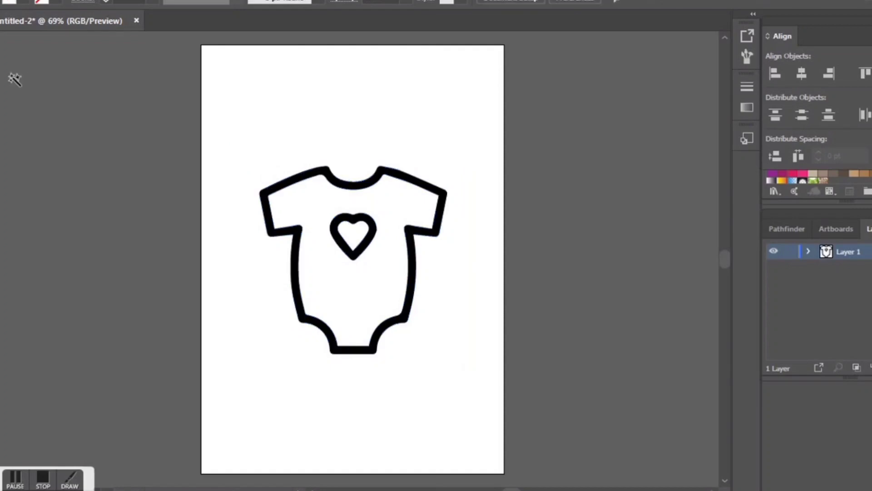
click(288, 182)
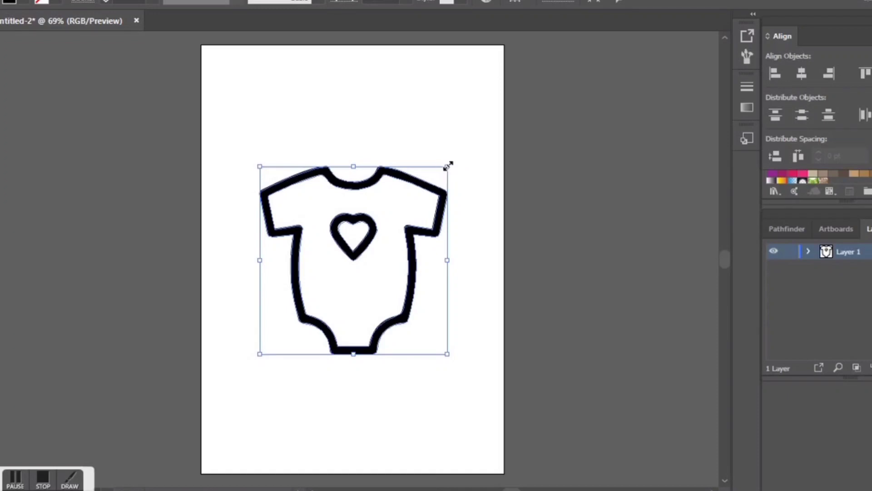
Scale the onesie down to a small motif, tilt it slightly and choose a magenta fill with a 306° hue
drag(443, 170, 384, 220)
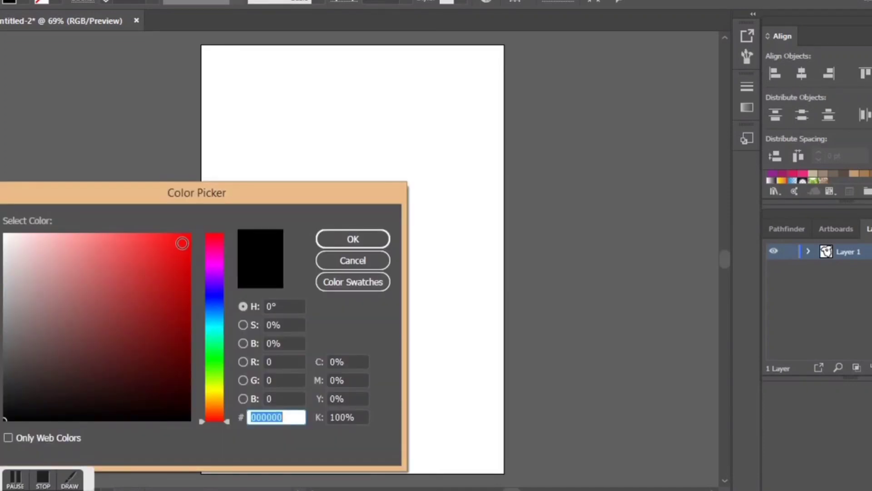
click(214, 262)
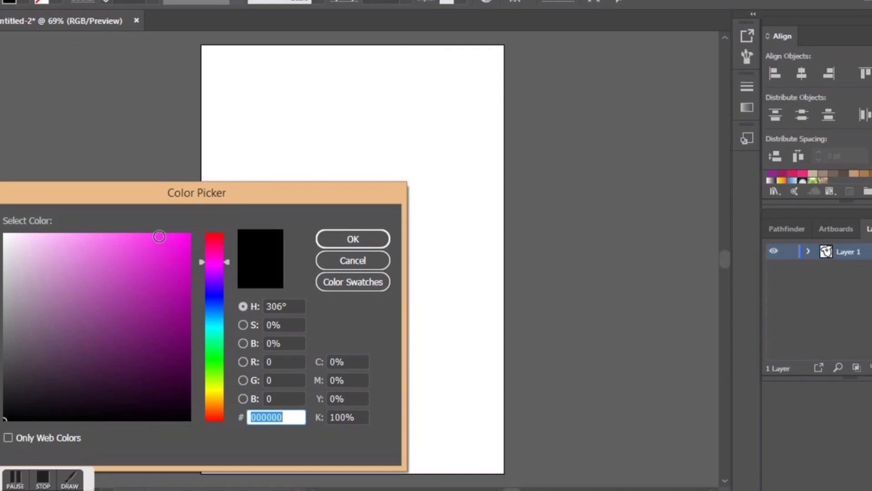
click(158, 237)
click(358, 237)
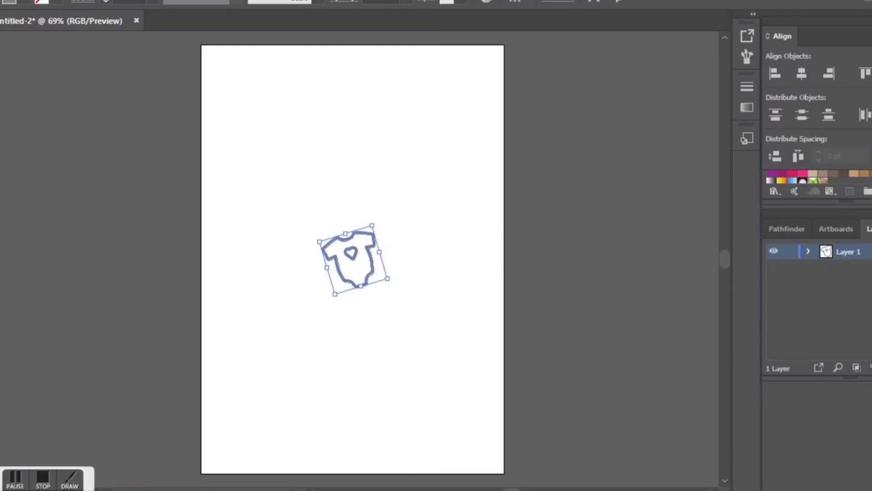
Turn the onesie into a Live Paint group with the Live Paint Bucket
click(1, 191)
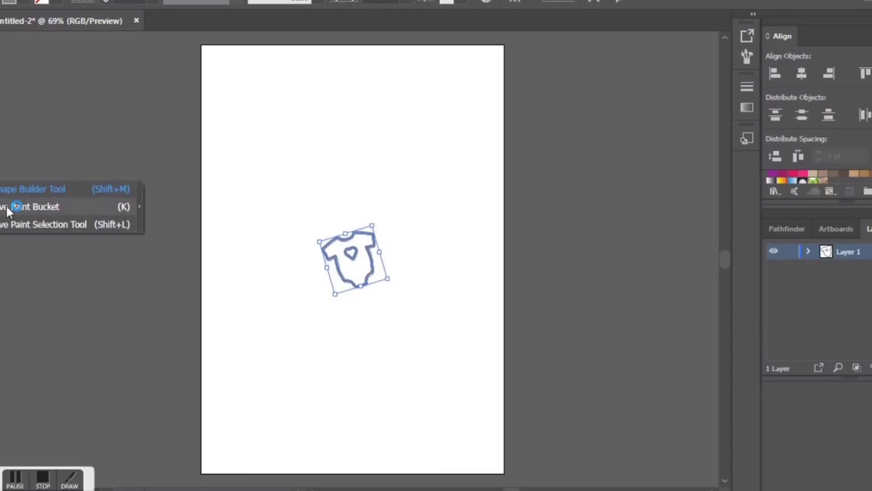
click(9, 212)
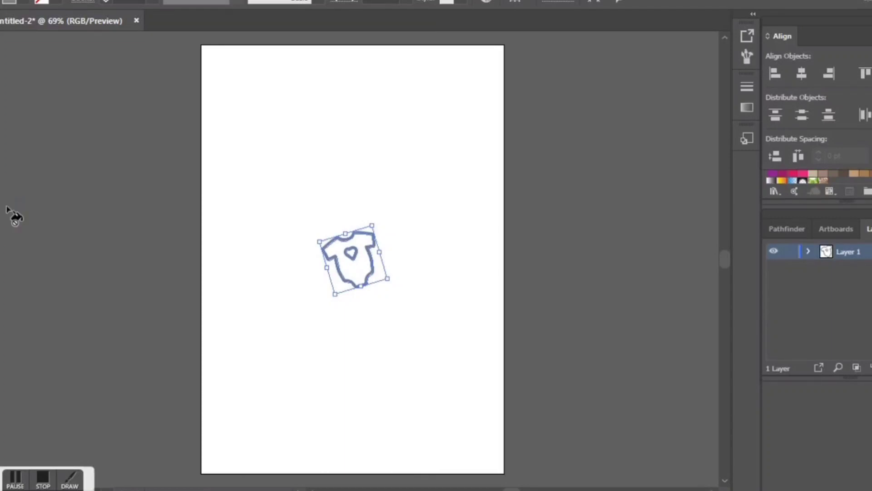
click(306, 238)
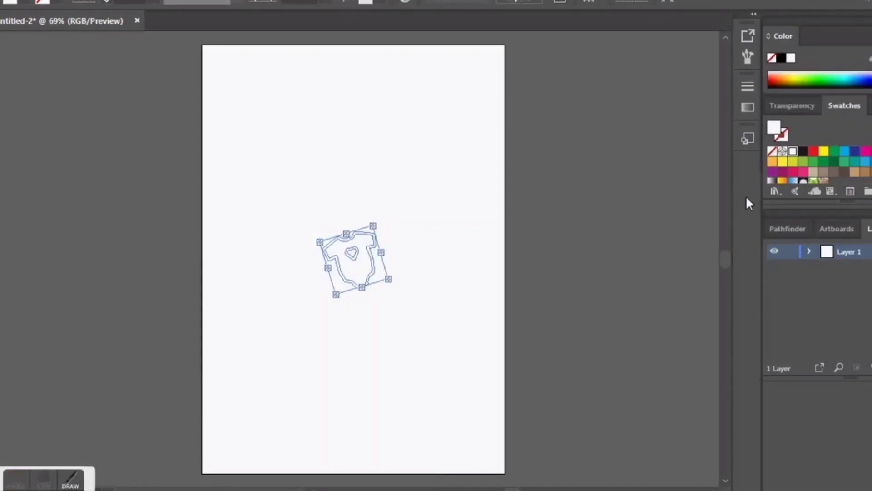
Fill the onesie with the bright pink swatch, after trying CMYK Red, and shrink it slightly
click(815, 152)
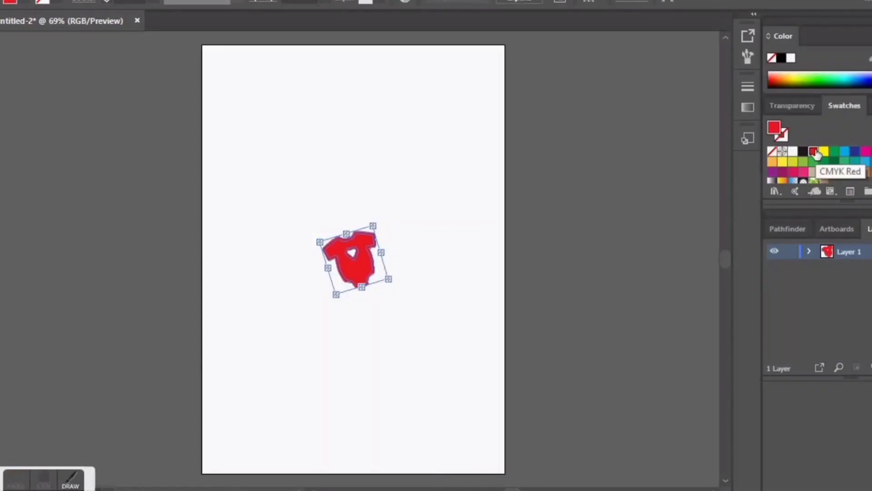
click(803, 172)
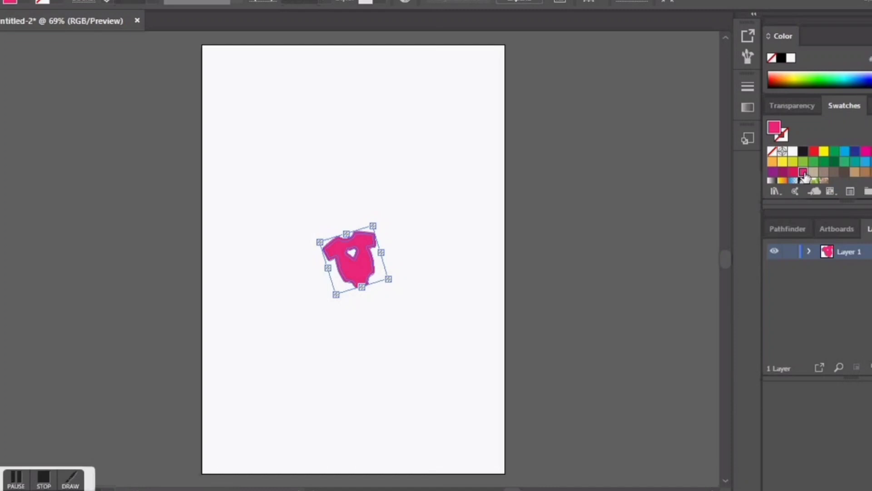
click(589, 245)
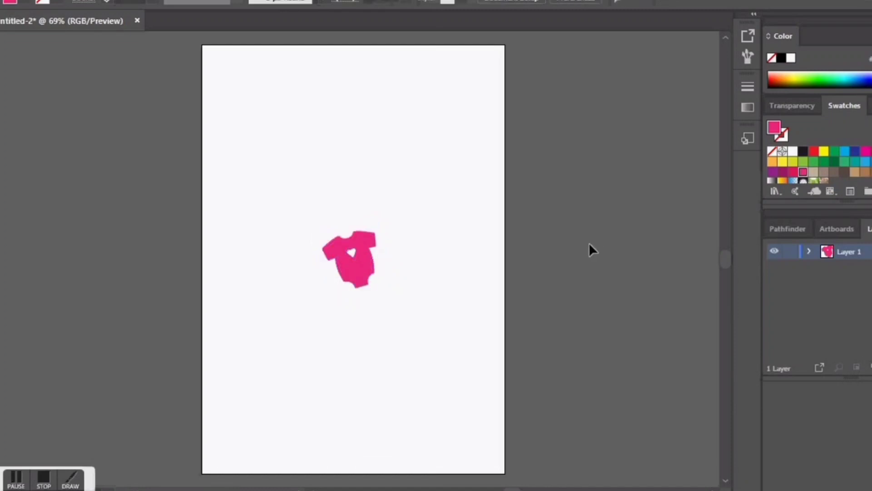
click(359, 272)
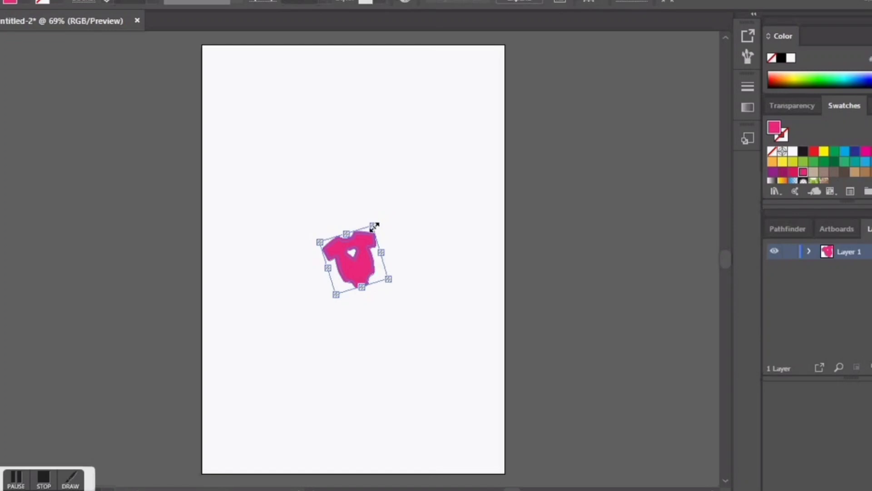
drag(374, 226, 372, 227)
Switch to the browser and open Freepik's black-and-white newborn clothes and toys pattern from the "baby pattern hd clip art" results
mouse_move(85, 489)
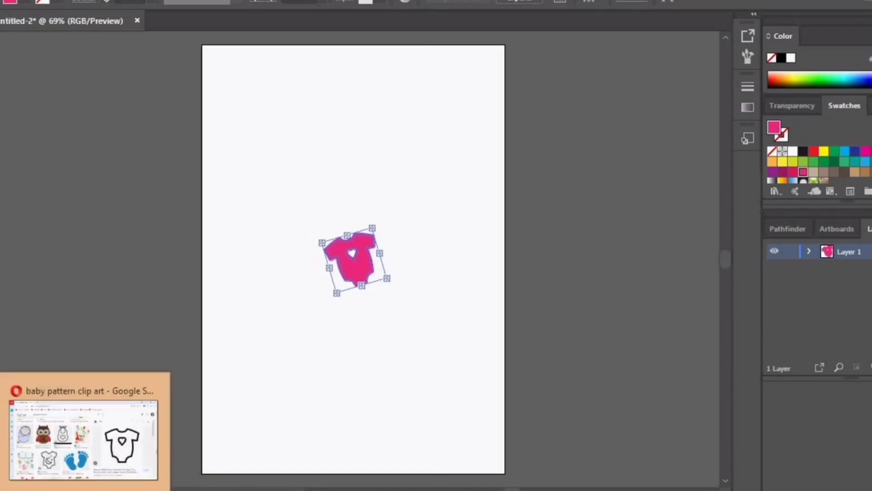
click(109, 447)
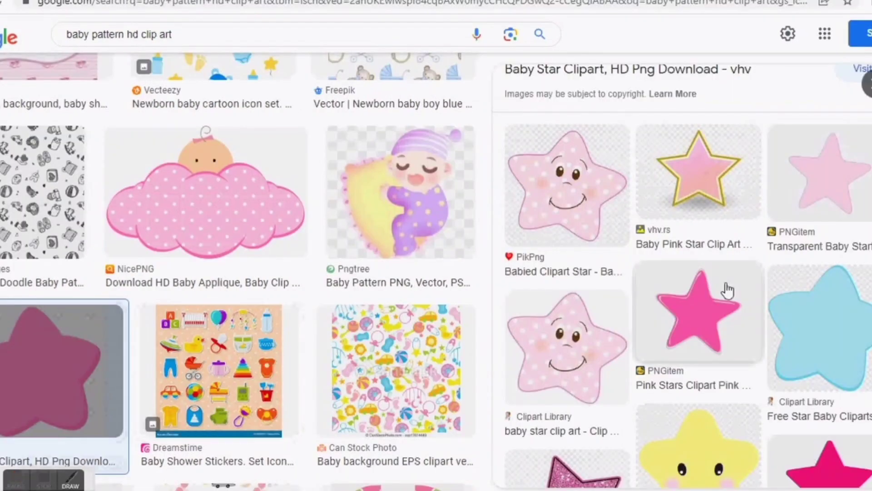
click(581, 203)
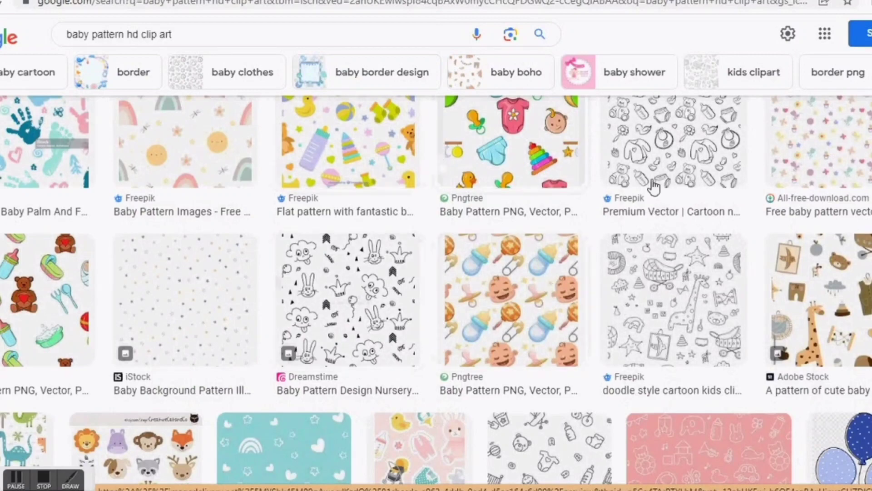
click(687, 156)
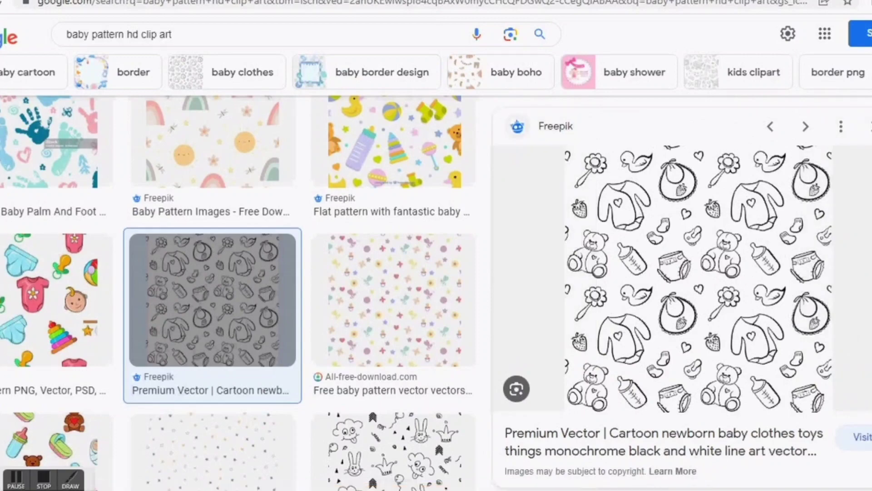
Open the related Freepik version of the black-and-white baby pattern with larger motifs
scroll(239, 273, down, 5)
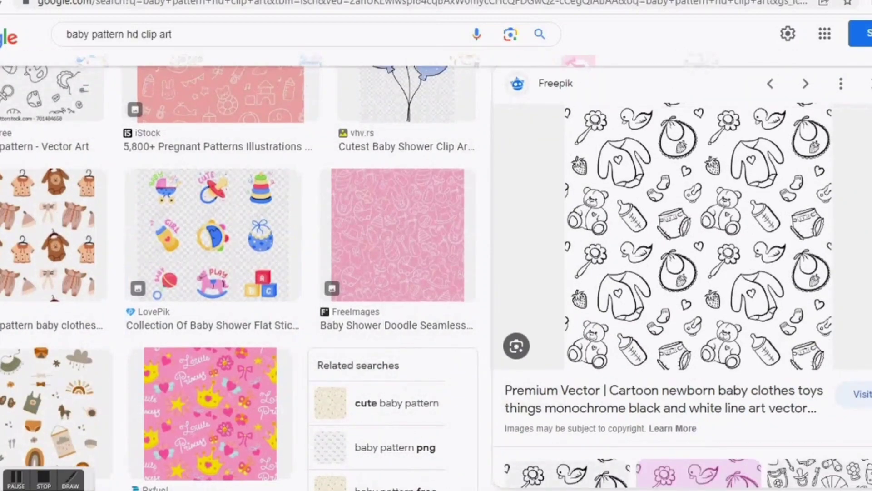
scroll(681, 273, down, 7)
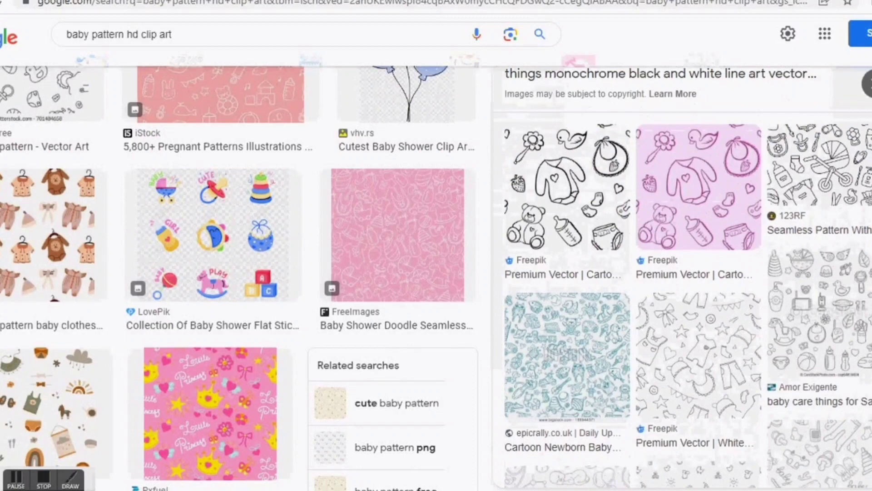
click(586, 189)
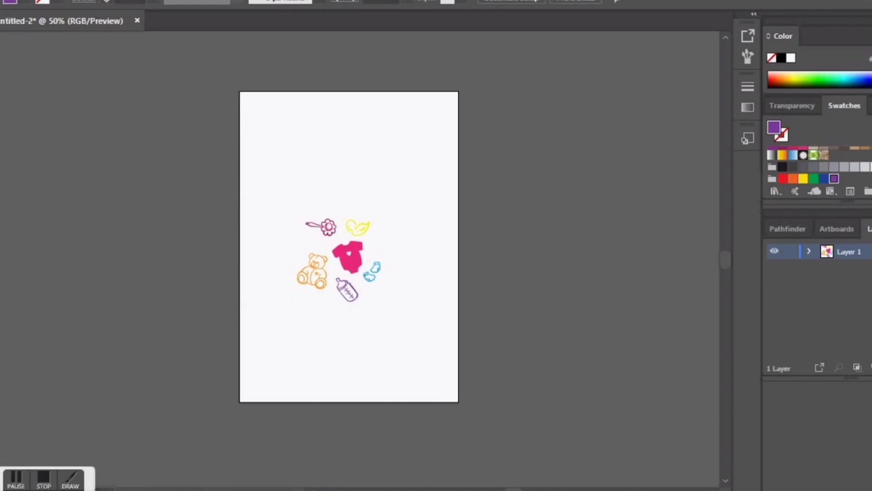
click(69, 0)
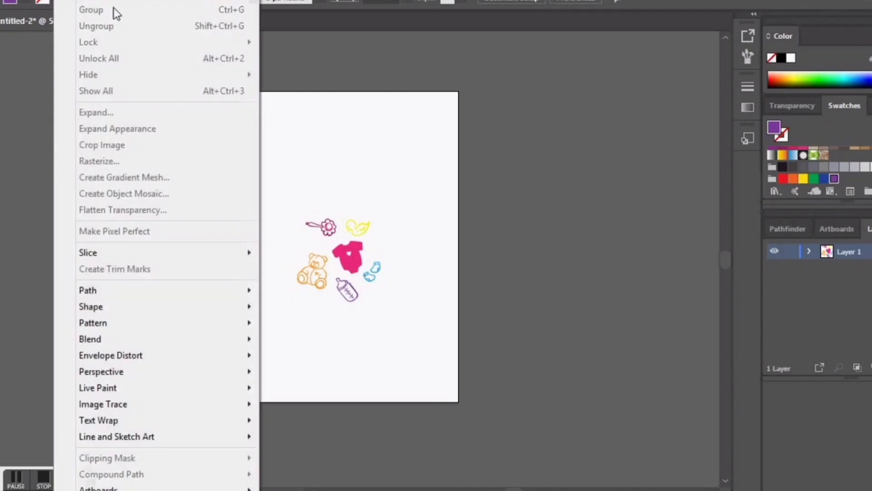
mouse_move(152, 322)
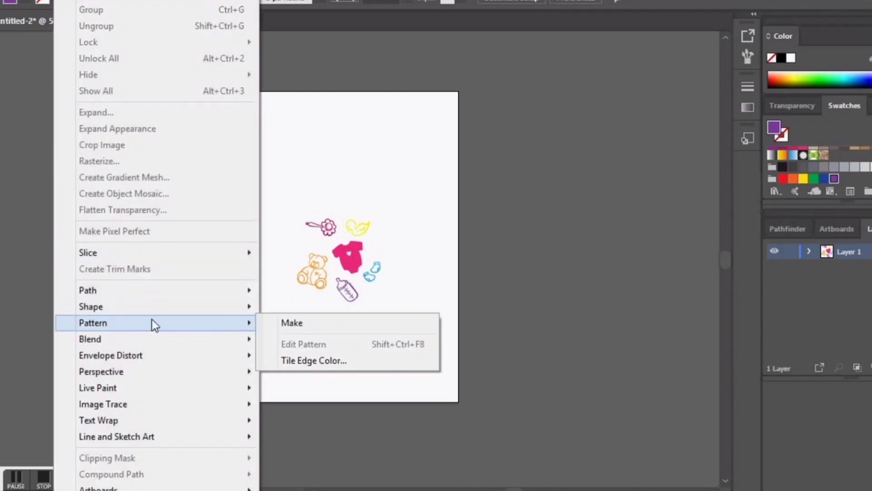
click(291, 323)
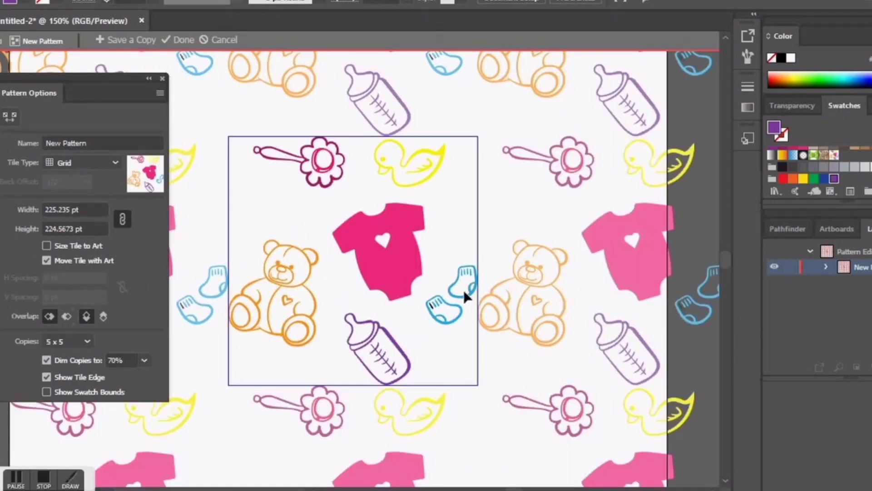
key(Escape)
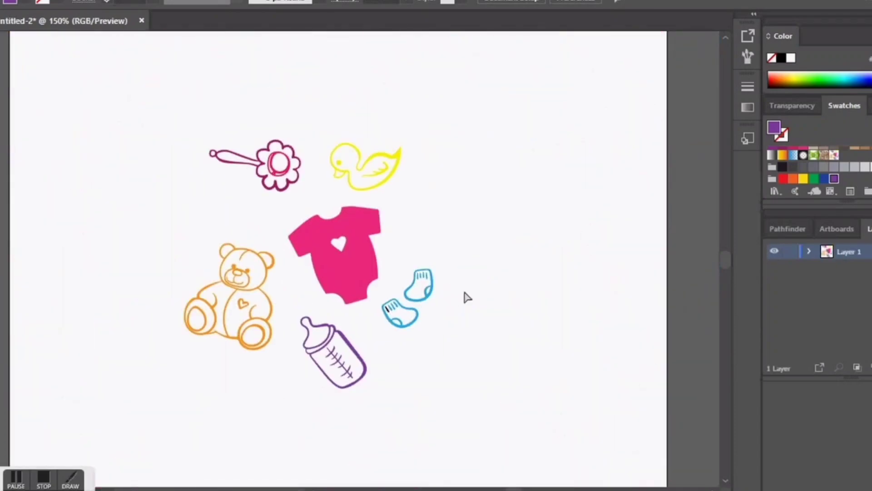
Make a new pattern from all the baby motifs on the artboard
key(ctrl+a)
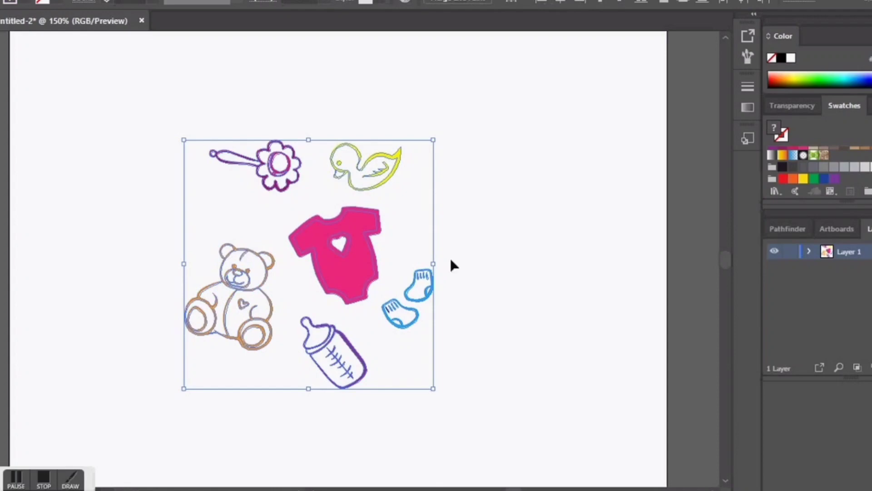
click(70, 1)
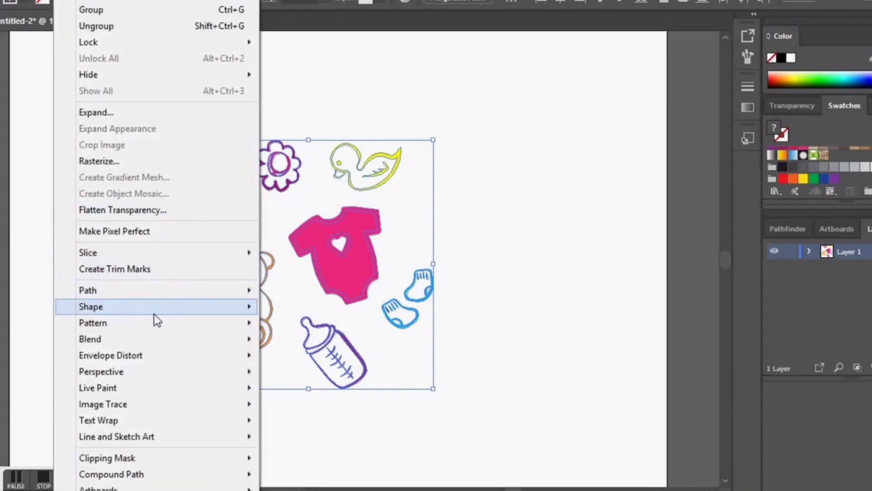
mouse_move(253, 323)
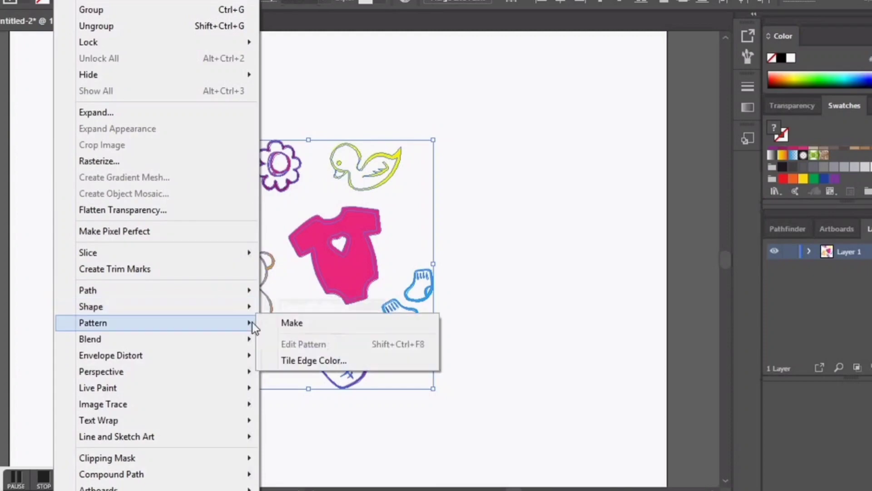
click(286, 323)
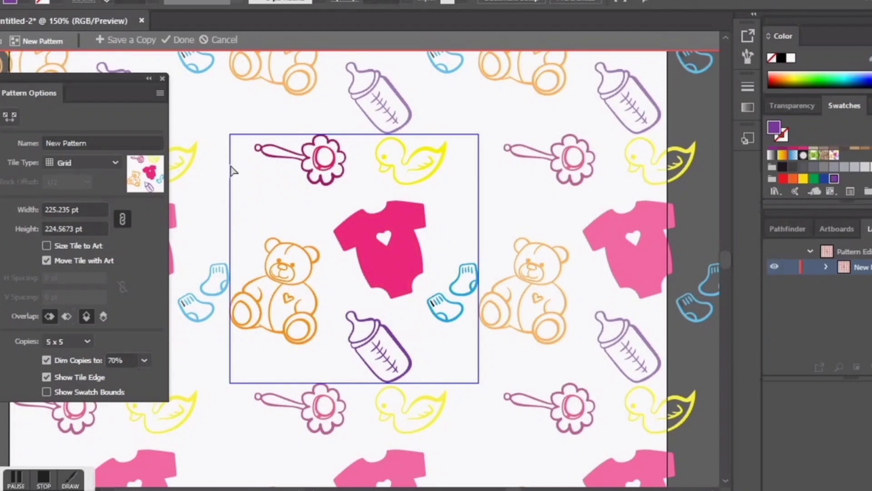
Move the whole flower rattle, head and handle together, slightly down and left inside the pattern tile
drag(302, 163, 295, 186)
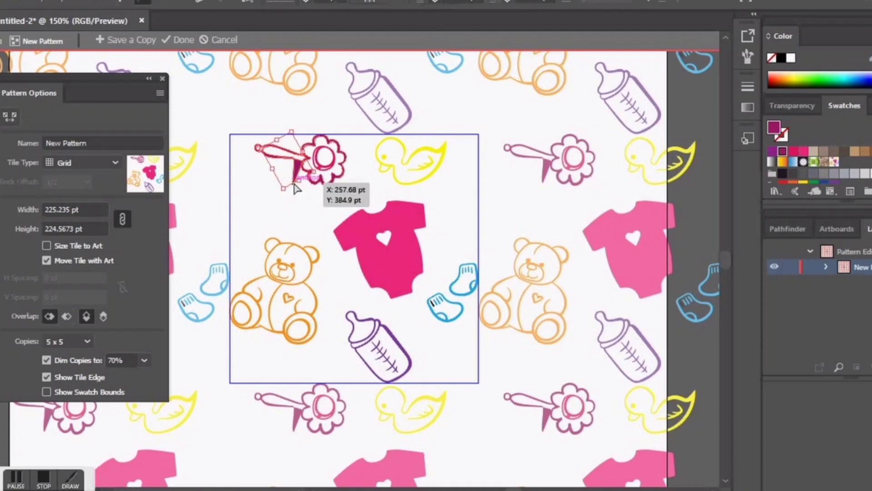
key(ctrl+z)
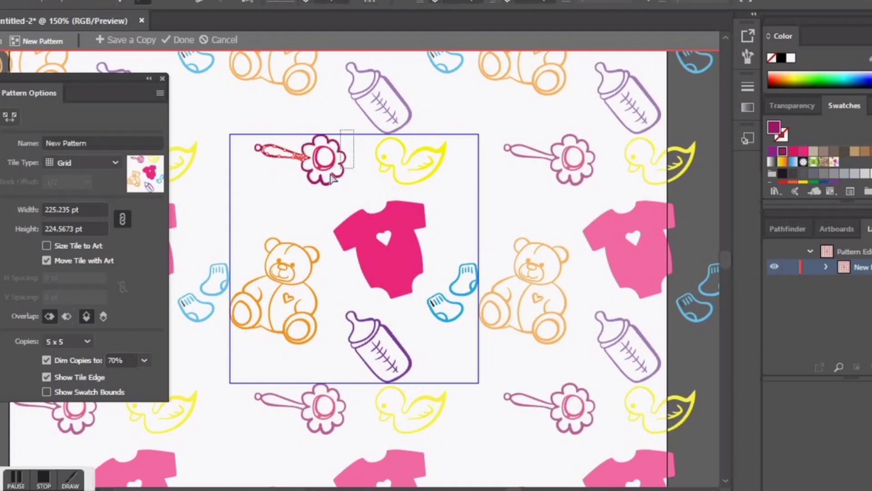
drag(331, 178, 253, 197)
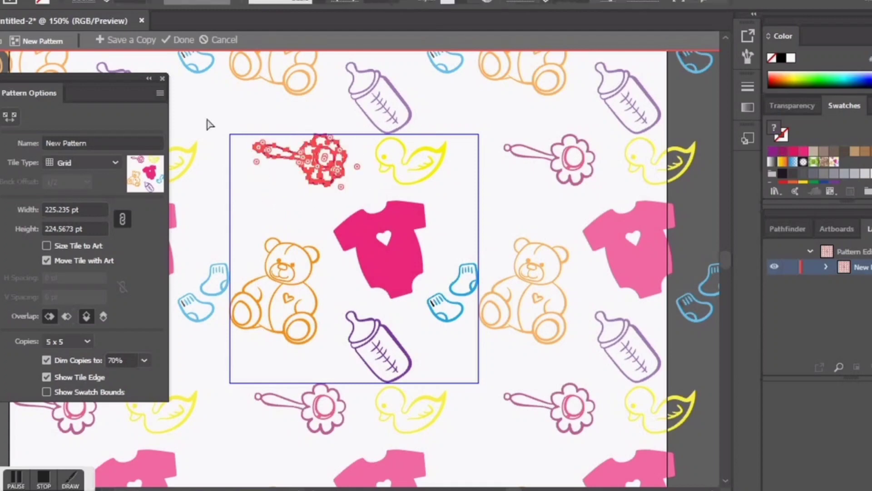
key(v)
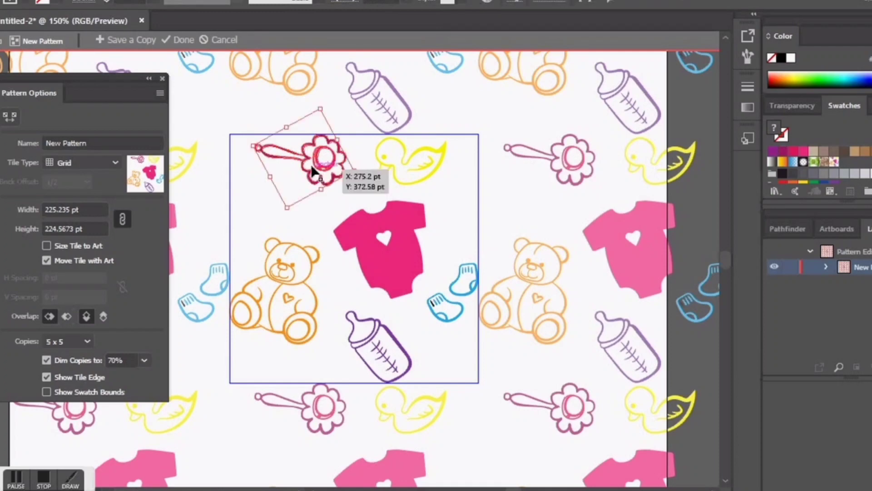
drag(311, 171, 301, 175)
drag(302, 187, 303, 189)
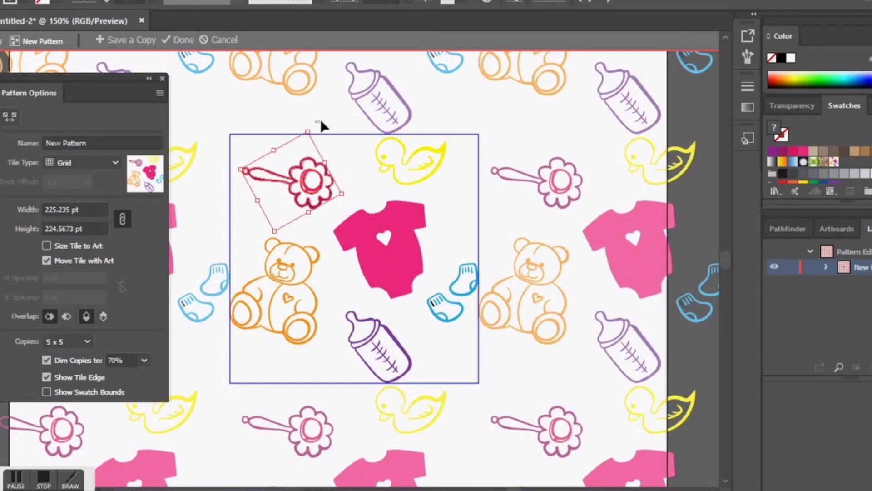
Rotate the flower rattle so its handle points down toward the onesie, and position it in the tile's upper-left area
drag(320, 123, 343, 193)
drag(342, 149, 236, 210)
drag(348, 195, 287, 175)
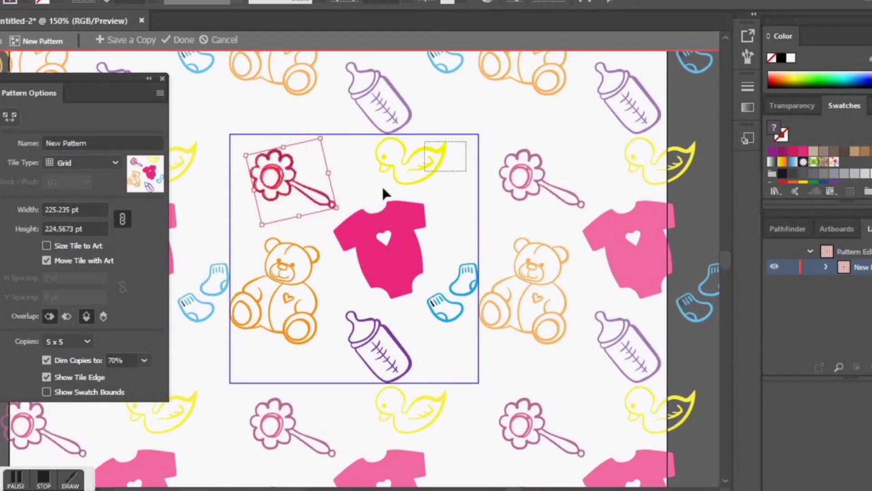
Reflect the slightly narrowed yellow duck across the vertical axis and place it in the tile's upper-right corner
mouse_move(391, 182)
mouse_down()
mouse_move(404, 169)
mouse_move(376, 175)
mouse_up()
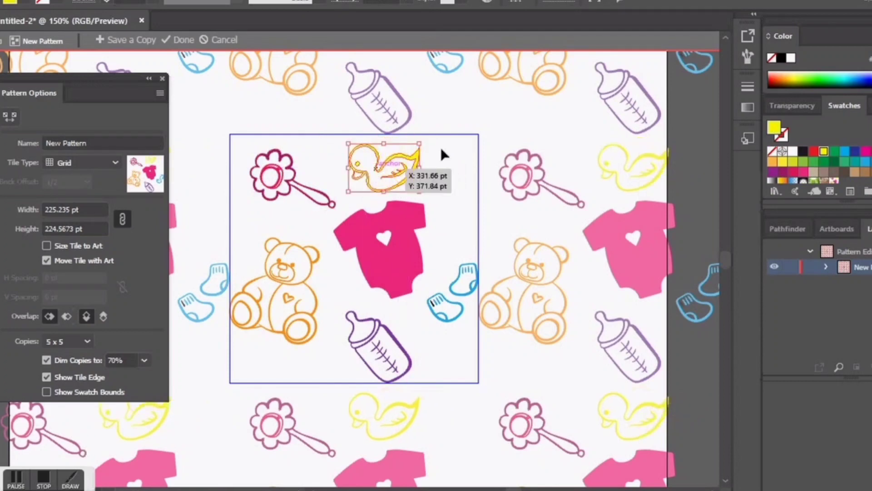
drag(420, 144, 414, 146)
right_click(414, 147)
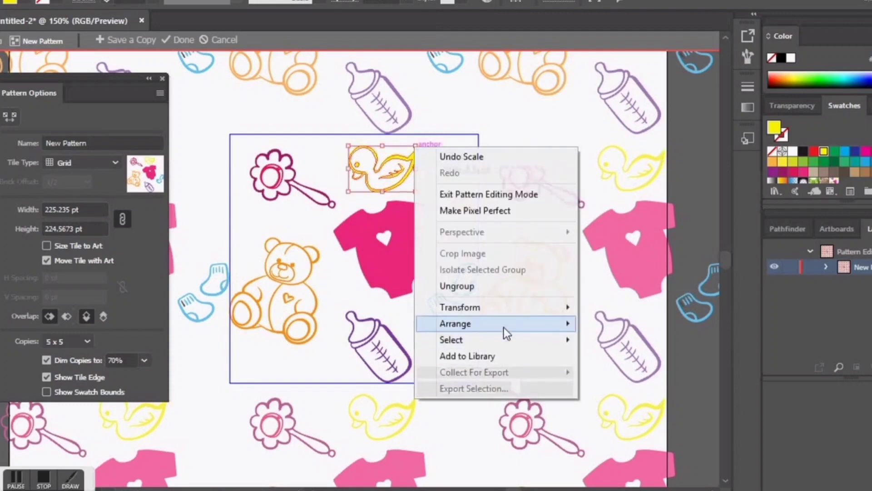
mouse_move(529, 310)
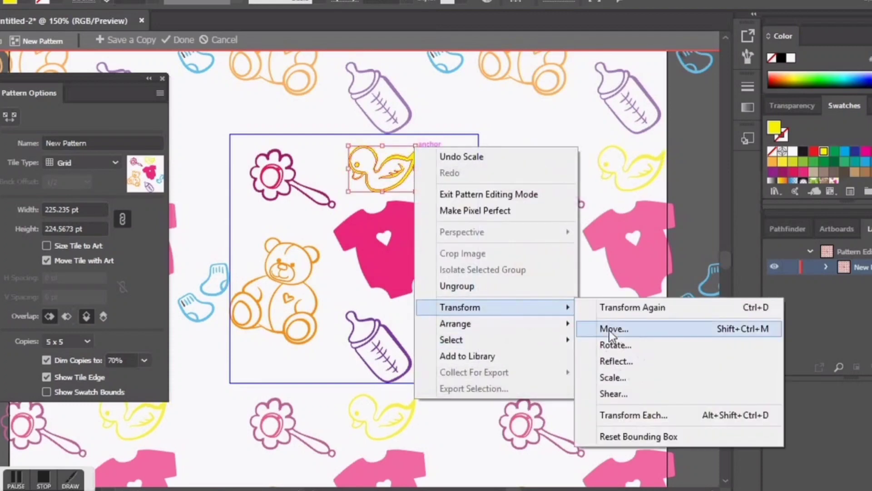
click(606, 359)
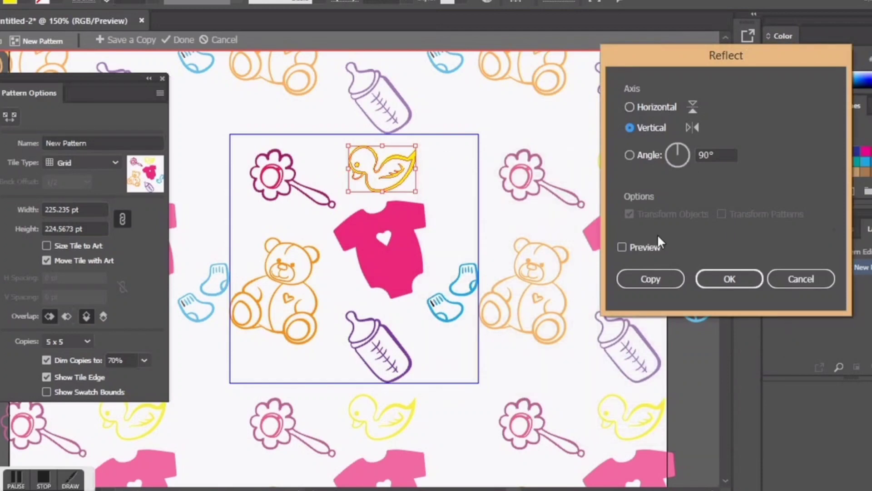
click(622, 247)
click(716, 280)
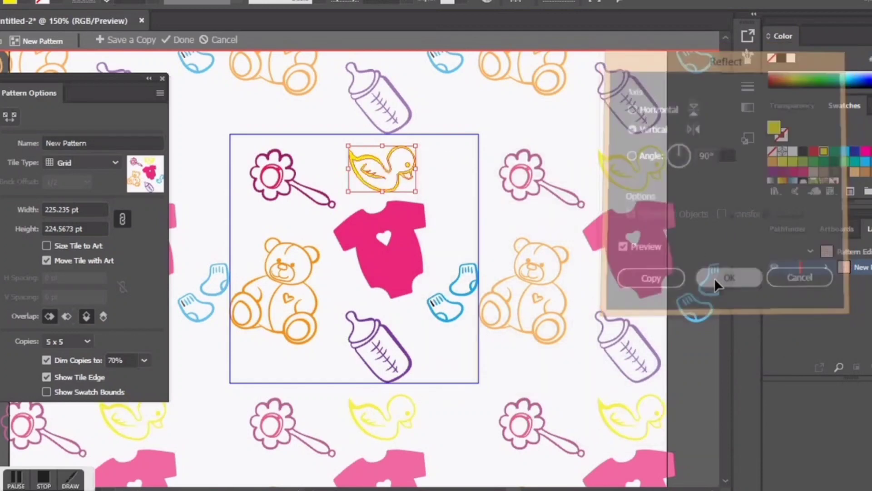
drag(408, 172, 471, 162)
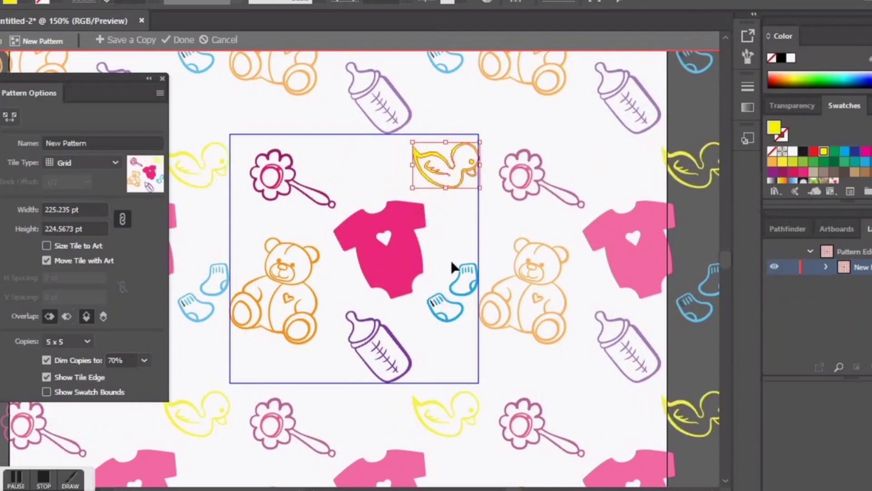
Shrink the pink onesie around its centre and rotate the blue socks slightly counter-clockwise
click(402, 251)
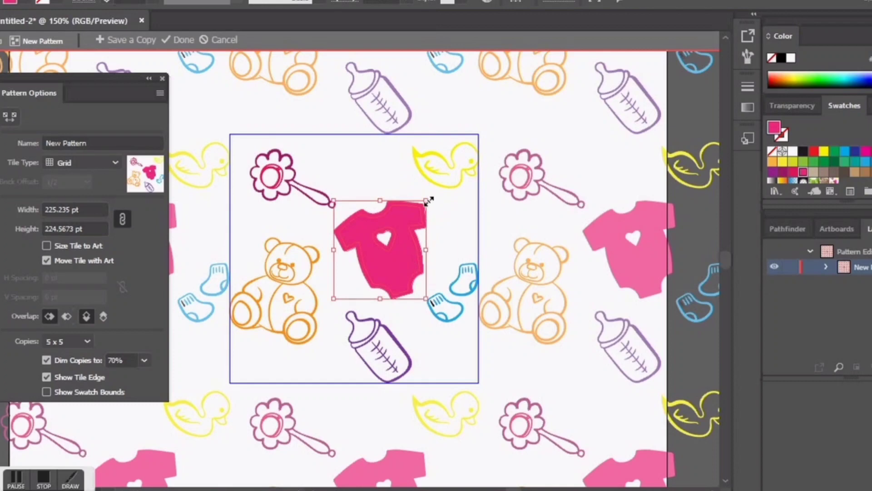
drag(426, 200, 416, 211)
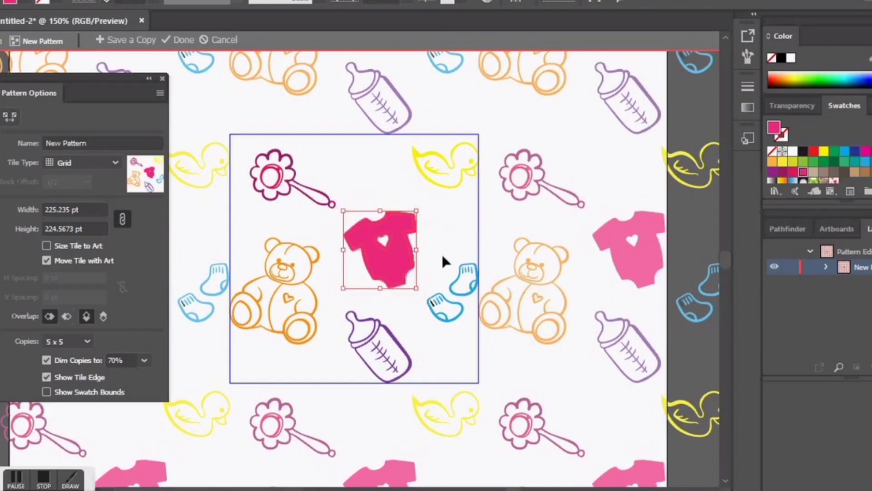
click(468, 331)
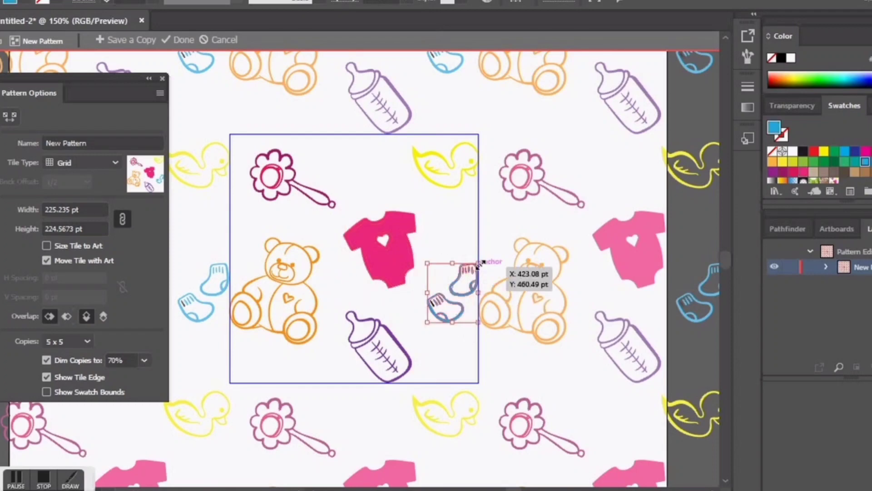
drag(485, 255, 458, 280)
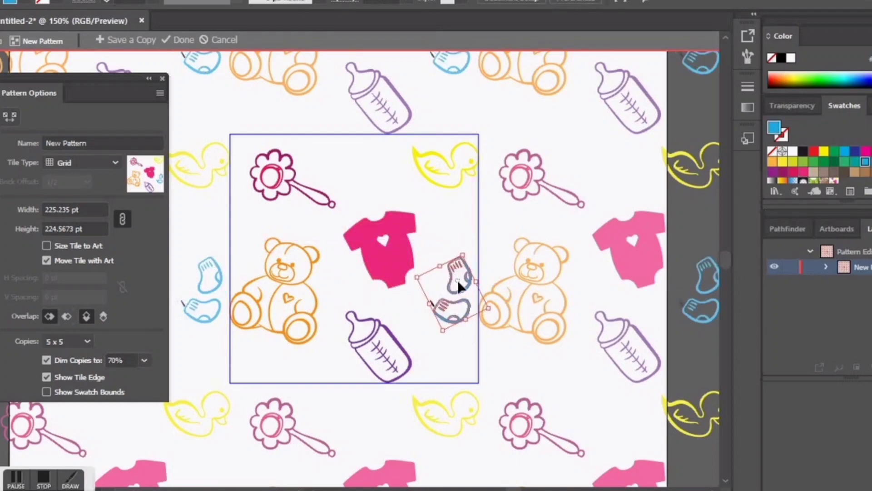
Move the onesie slightly up and bring the purple bottle up close beneath it
mouse_move(398, 239)
mouse_down()
mouse_move(400, 252)
mouse_move(403, 228)
mouse_move(403, 236)
mouse_up()
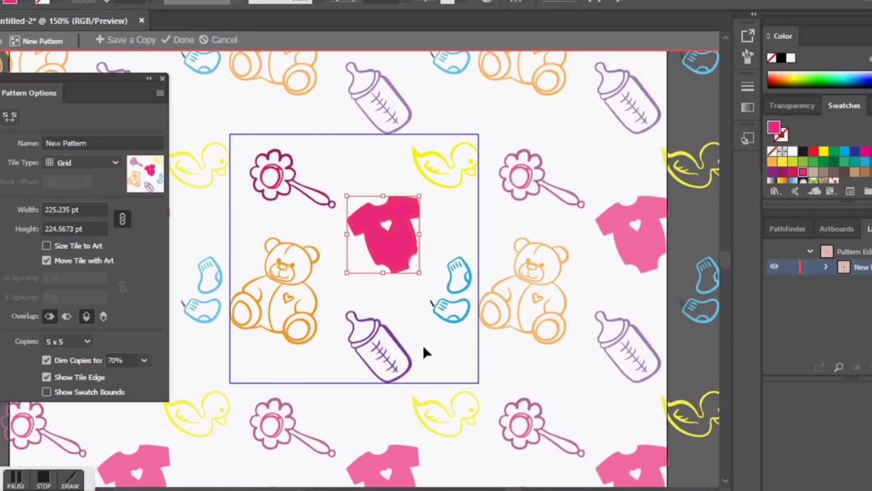
click(390, 340)
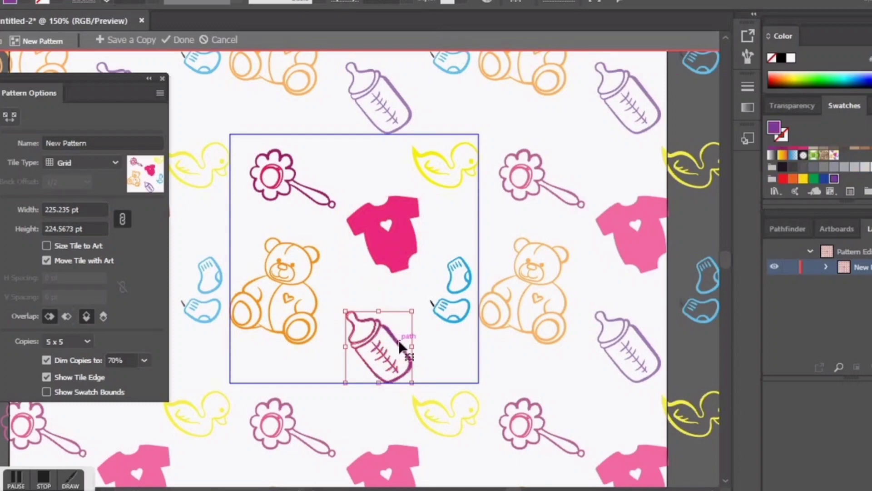
drag(400, 346, 396, 313)
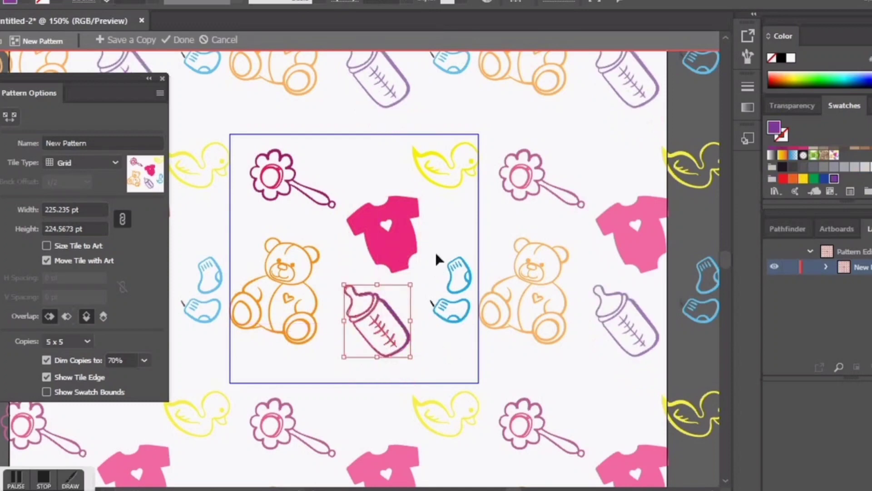
Move the blue socks closer to the bottle and rotate them clockwise so they sit diagonally inside the tile
drag(437, 250, 432, 309)
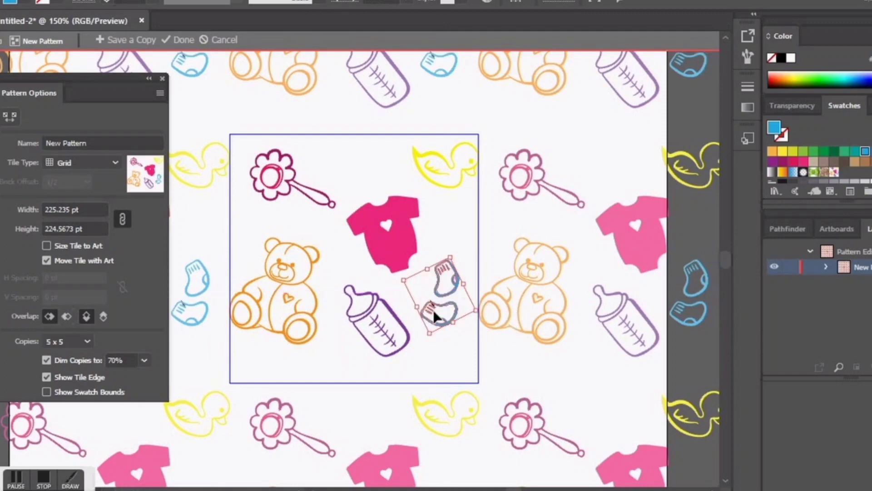
drag(470, 279, 482, 294)
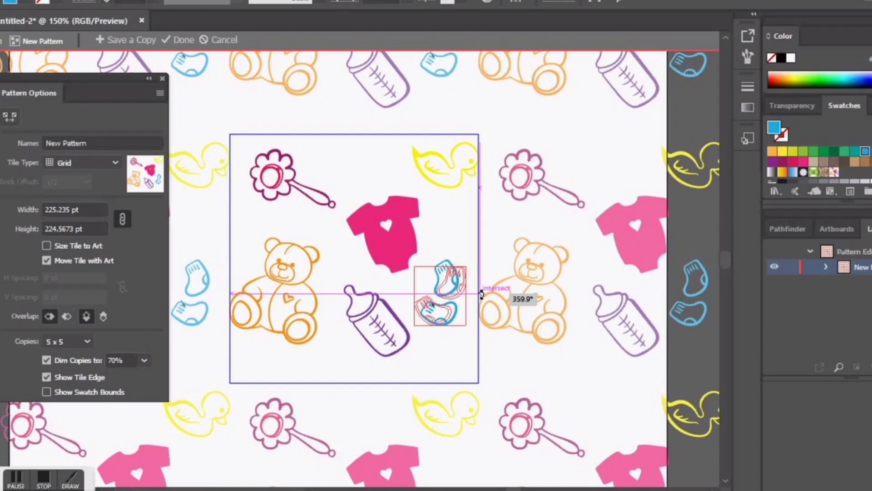
drag(481, 294, 482, 303)
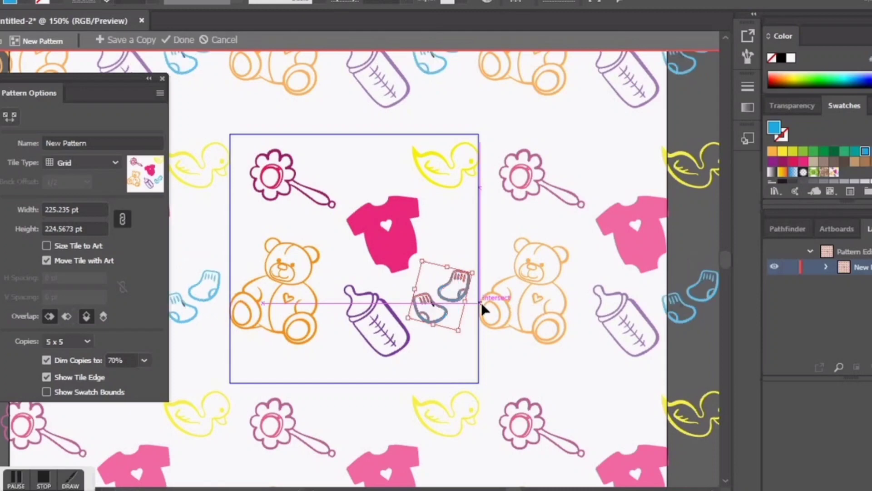
Move the orange teddy bear up and right, away from the tile's left edge
click(299, 285)
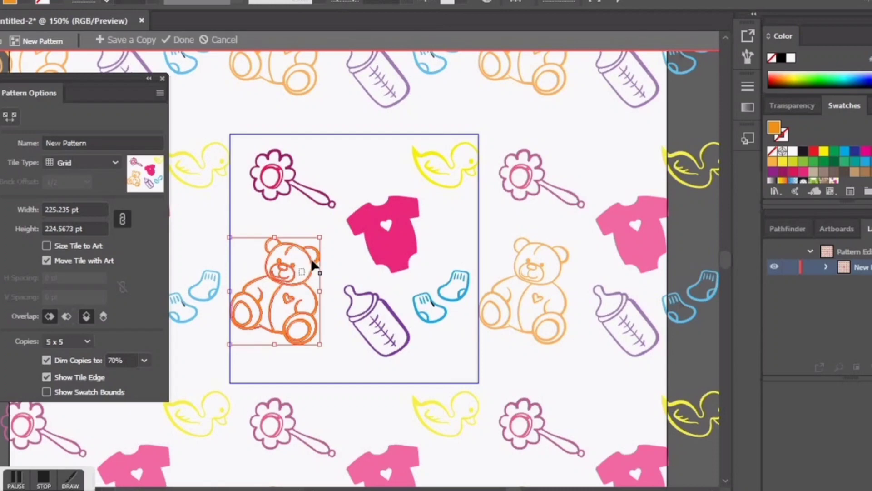
click(302, 258)
click(295, 265)
drag(311, 253, 322, 238)
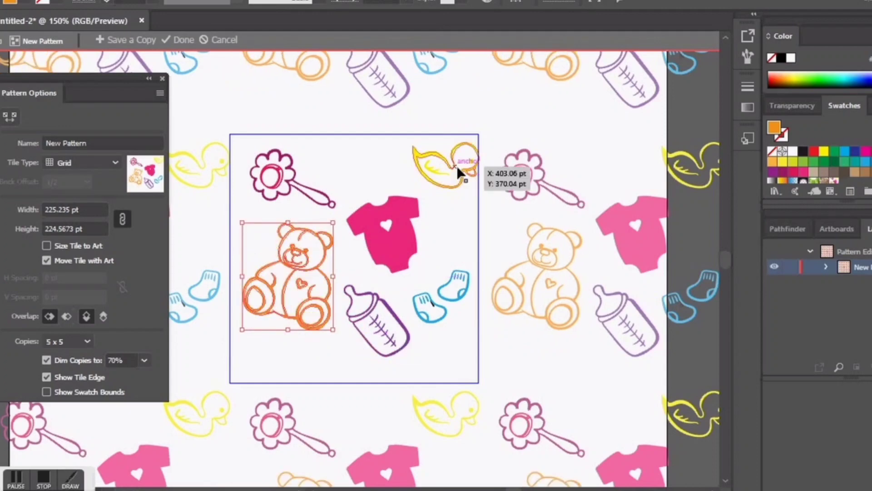
Shift the yellow duck inward from the tile's right edge and rotate the pink onesie about 30° clockwise
drag(457, 165, 440, 169)
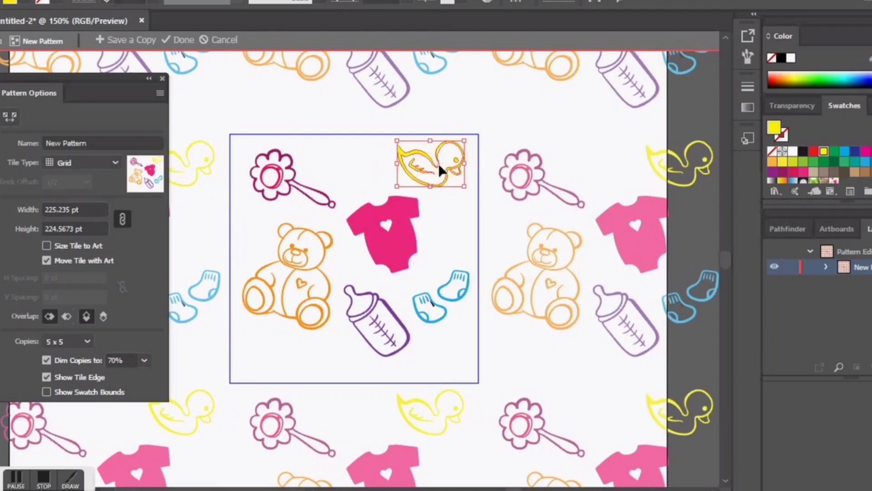
click(407, 221)
drag(423, 189, 444, 214)
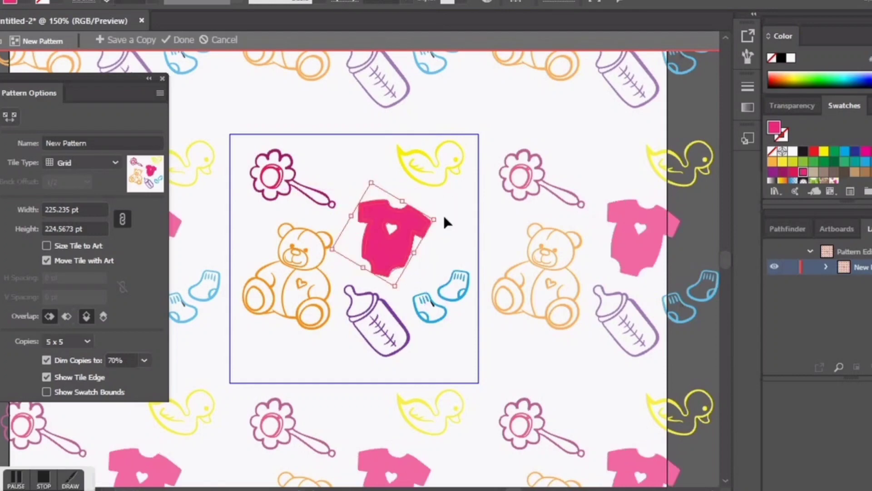
Rotate the purple bottle about 100° counterclockwise so its teat points down-left, and shift it slightly left and down, next to the teddy's foot
click(390, 313)
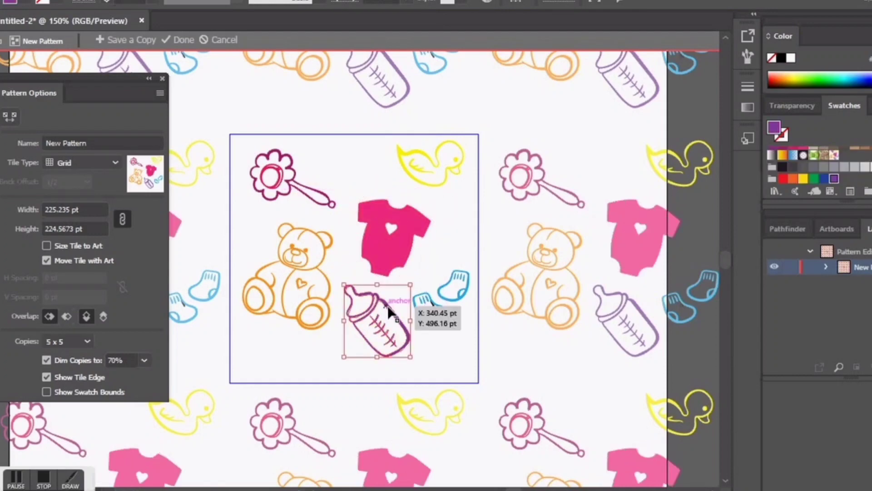
click(426, 272)
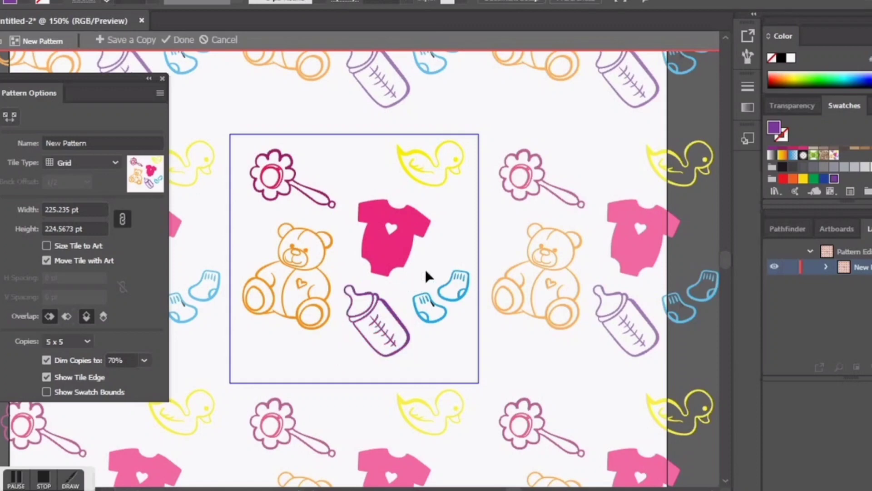
click(374, 305)
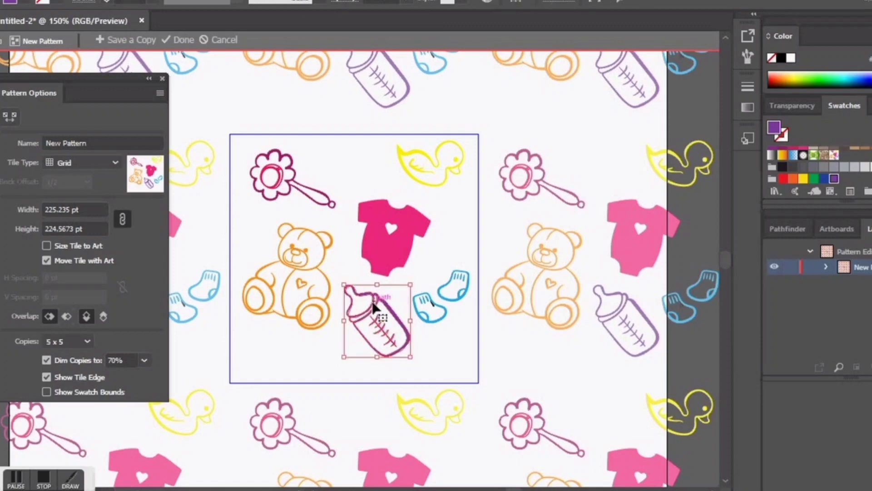
drag(420, 282, 355, 301)
drag(395, 331, 381, 339)
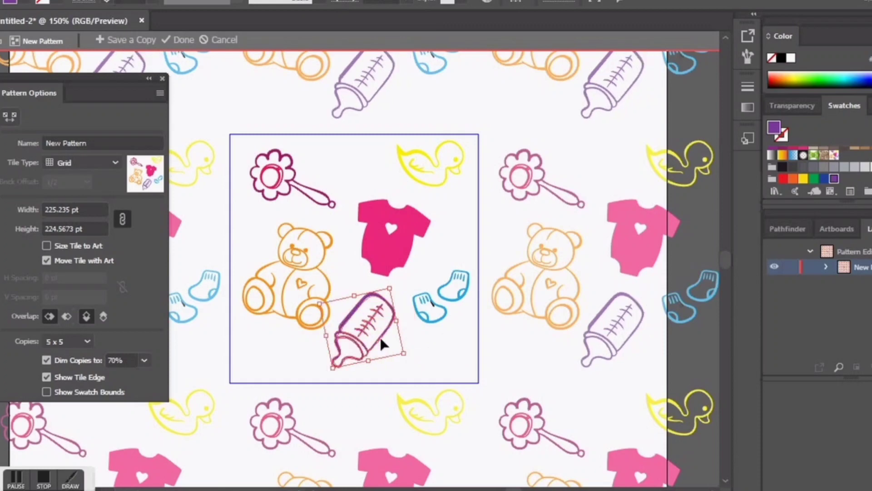
Nudge the rotated bottle slightly down and right, away from the teddy's foot
key(Down)
key(Down)
key(Down)
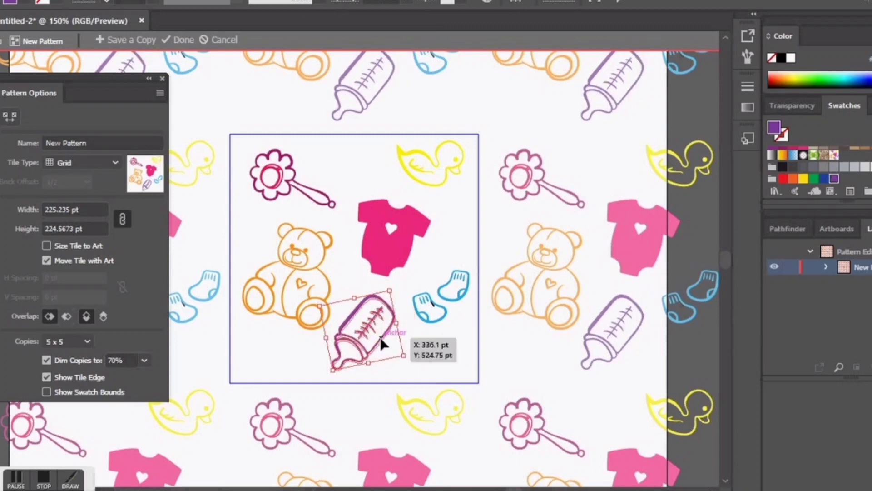
key(Up)
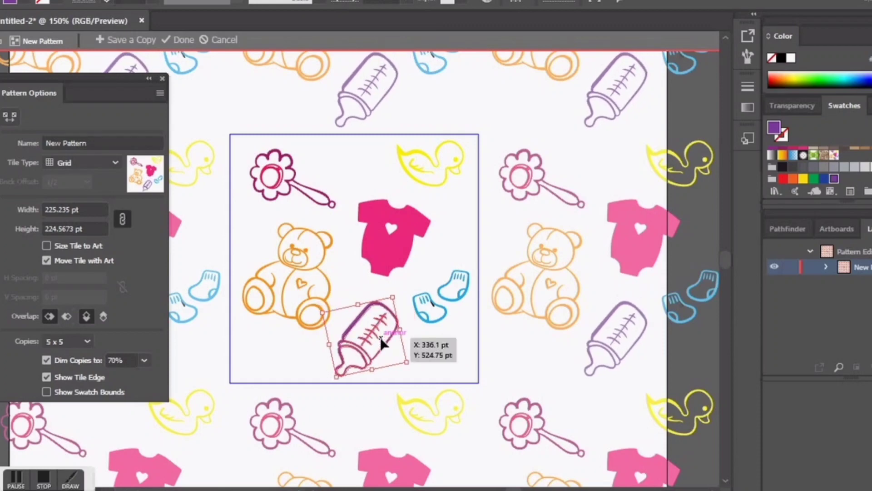
key(Right)
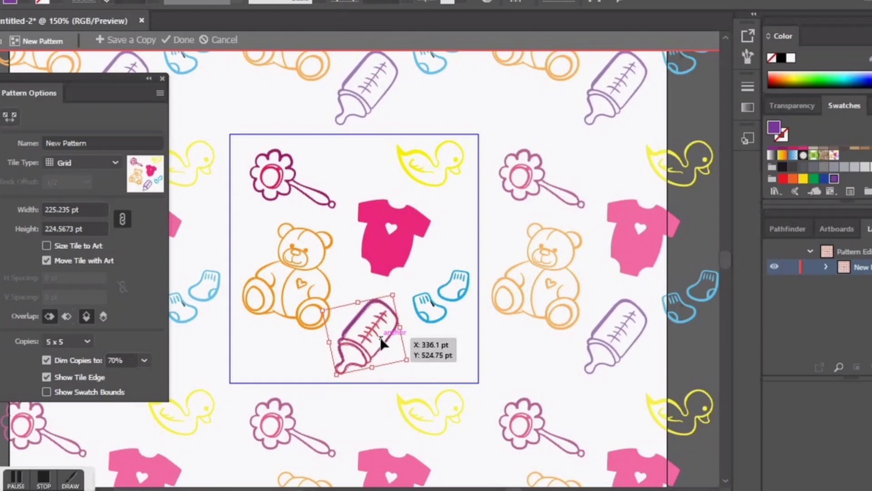
click(510, 359)
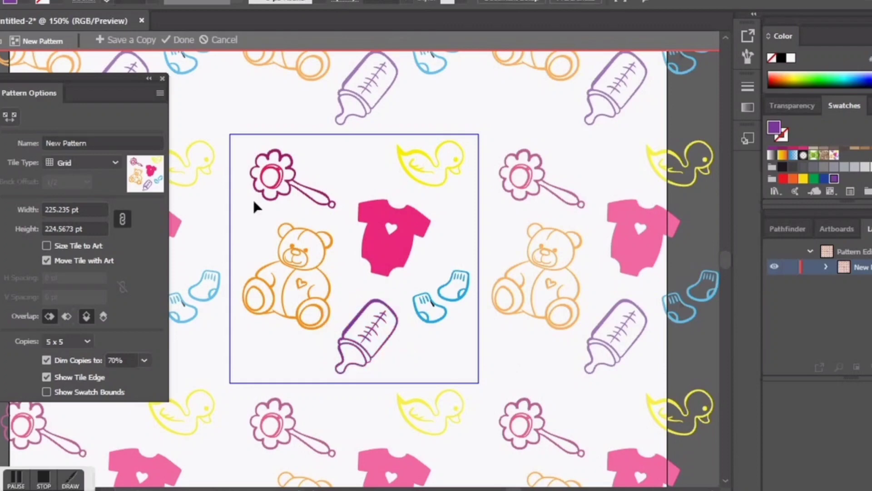
Finish editing the pattern and delete all the original baby motifs from the artboard
click(183, 40)
key(ctrl+minus)
key(ctrl+minus)
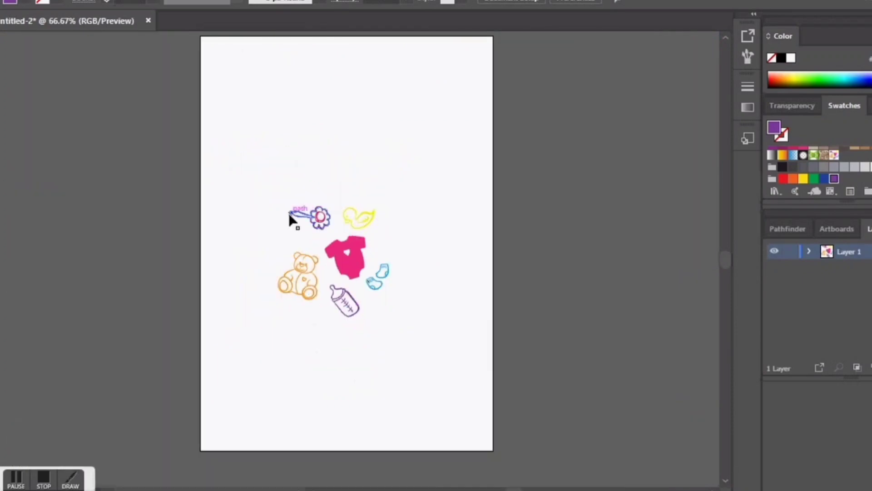
click(337, 254)
key(Delete)
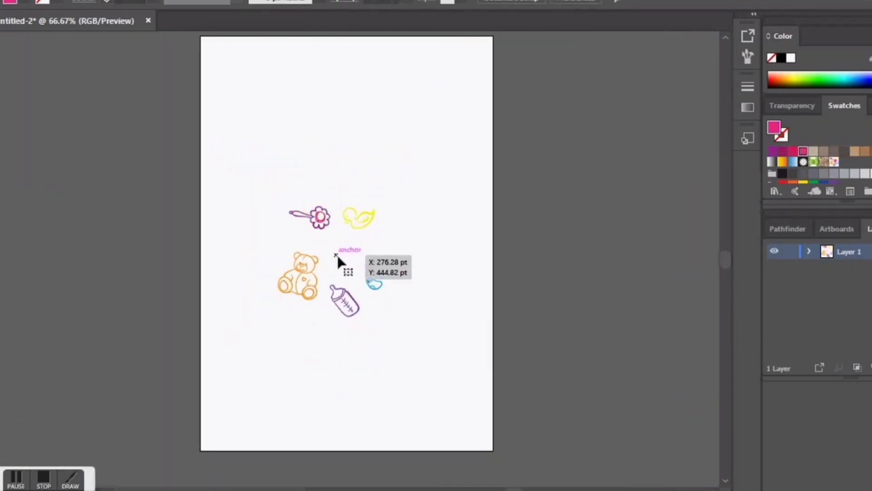
drag(270, 192, 409, 339)
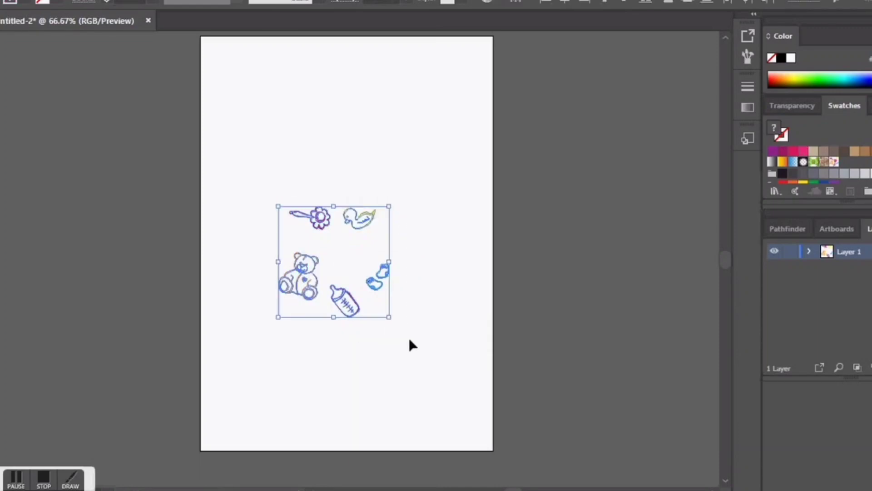
key(Delete)
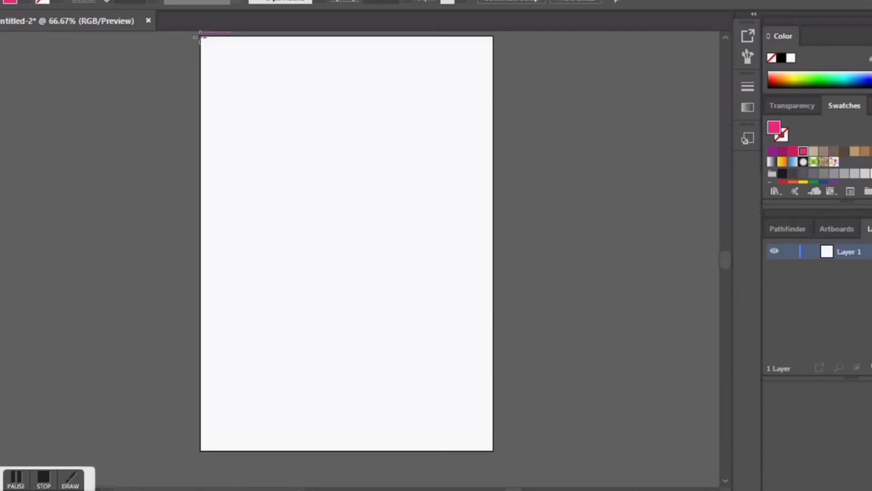
Draw a rectangle covering the whole artboard and fill it with light pink #F7A4CF
mouse_move(200, 36)
mouse_down()
mouse_move(320, 175)
mouse_move(493, 450)
mouse_up()
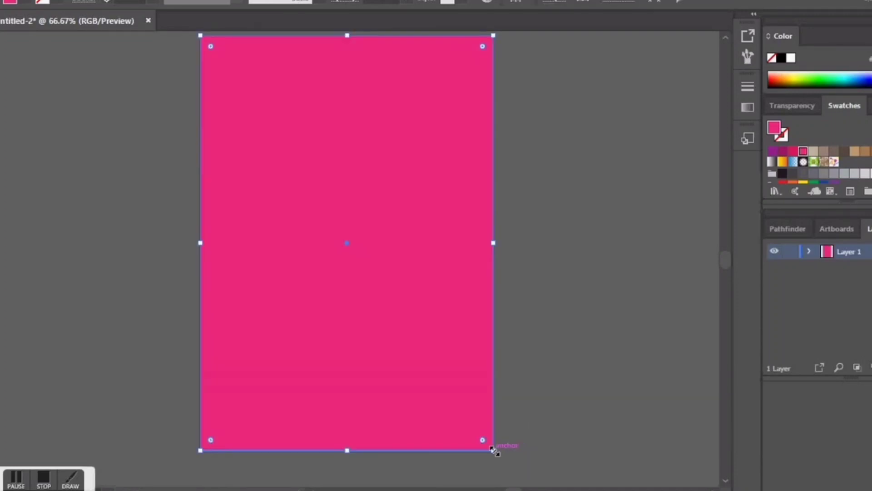
click(813, 151)
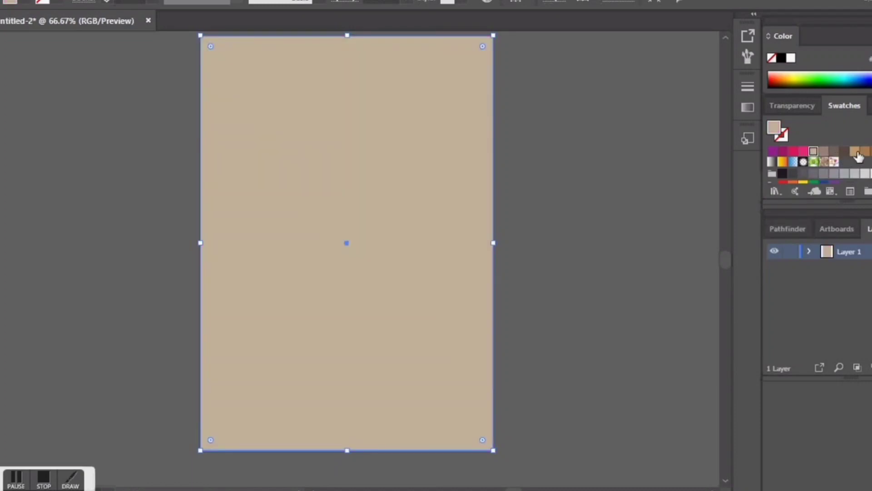
click(855, 151)
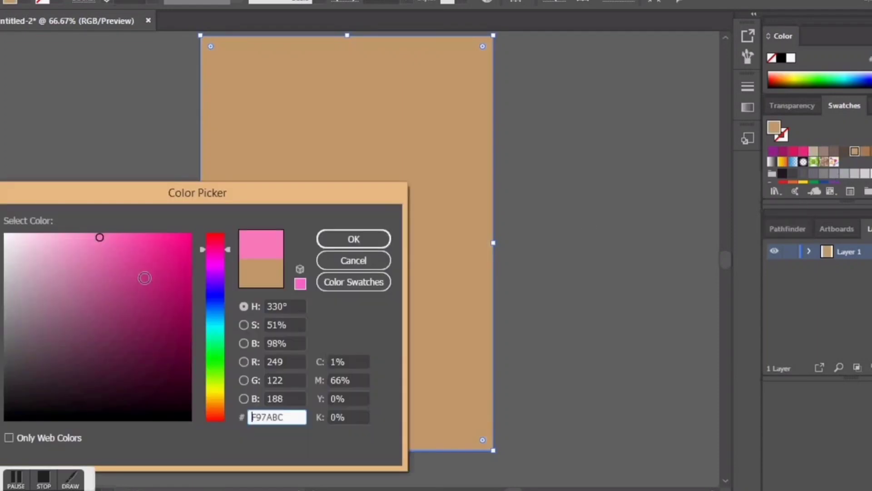
click(67, 239)
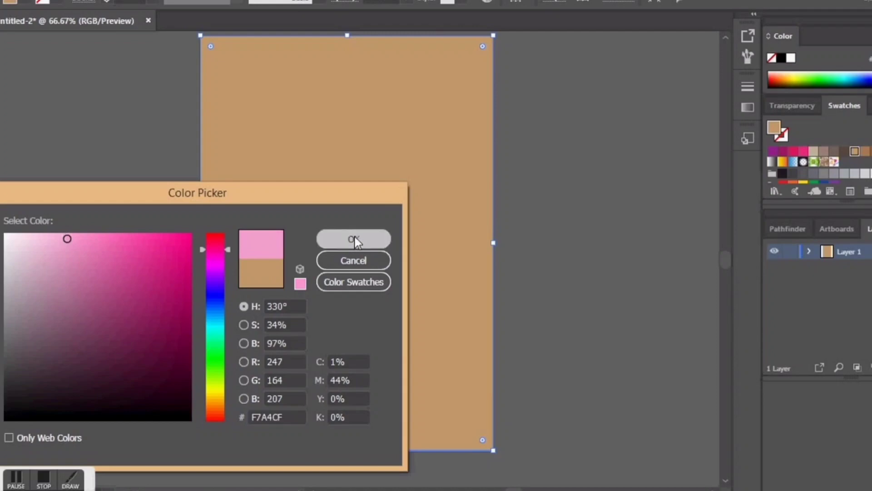
click(355, 240)
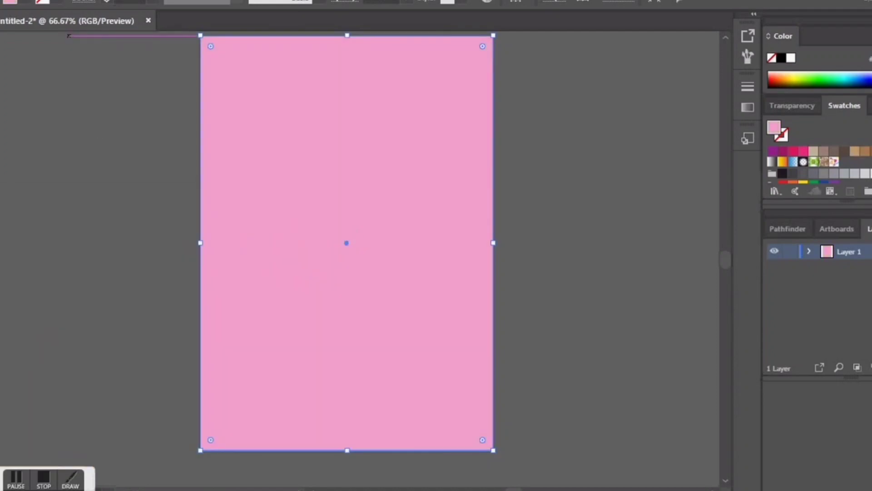
Fill the artboard-sized rectangle with the new baby pattern swatch
click(748, 56)
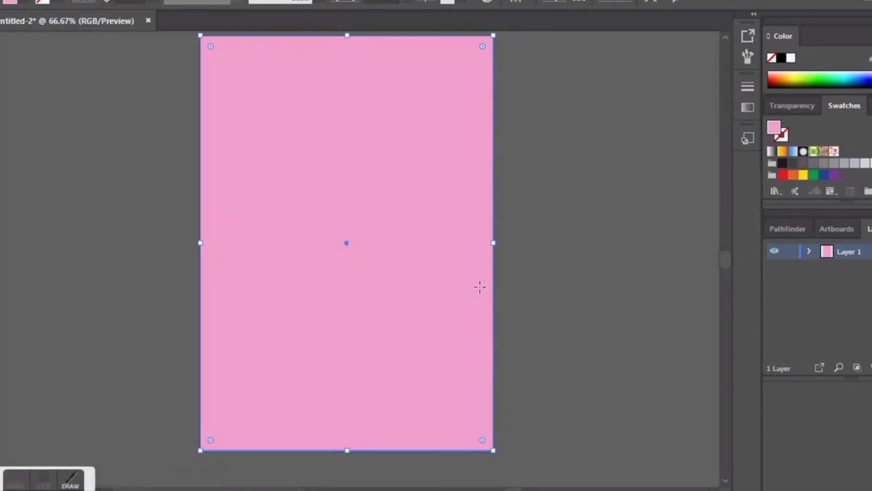
click(834, 151)
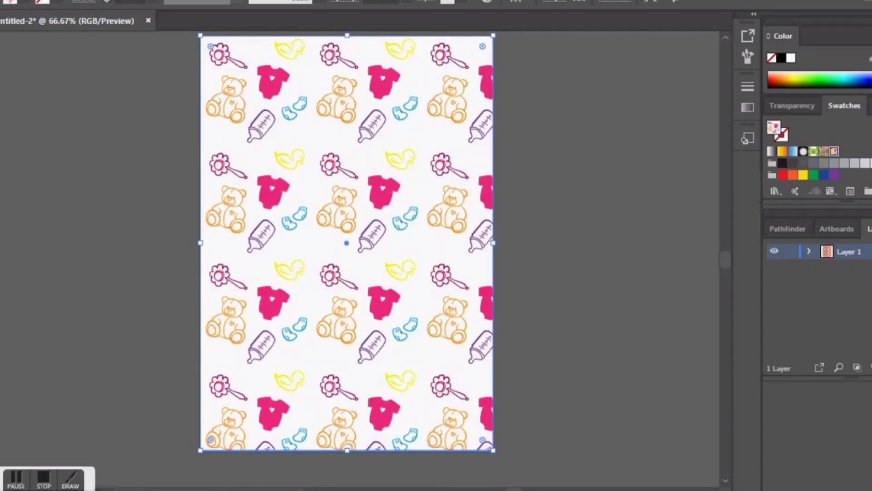
Try moving the patterned rectangle and scaling only its pattern uniformly at 100%
right_click(320, 141)
mouse_move(386, 354)
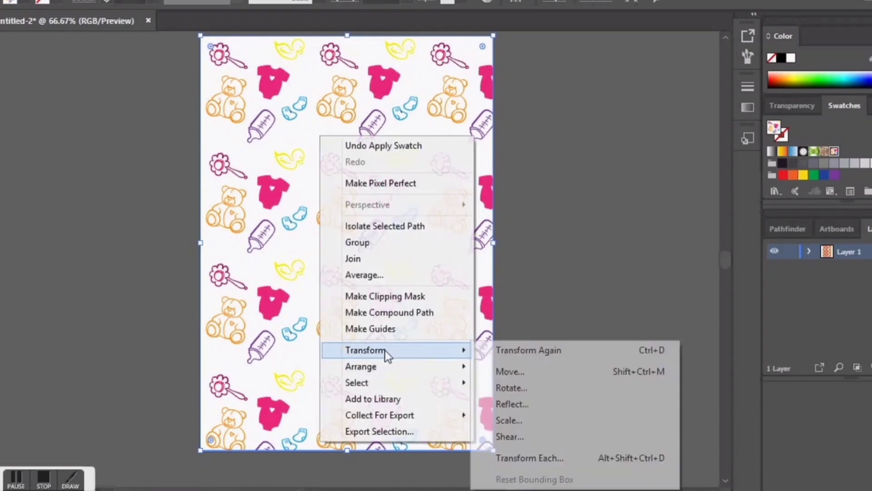
click(566, 272)
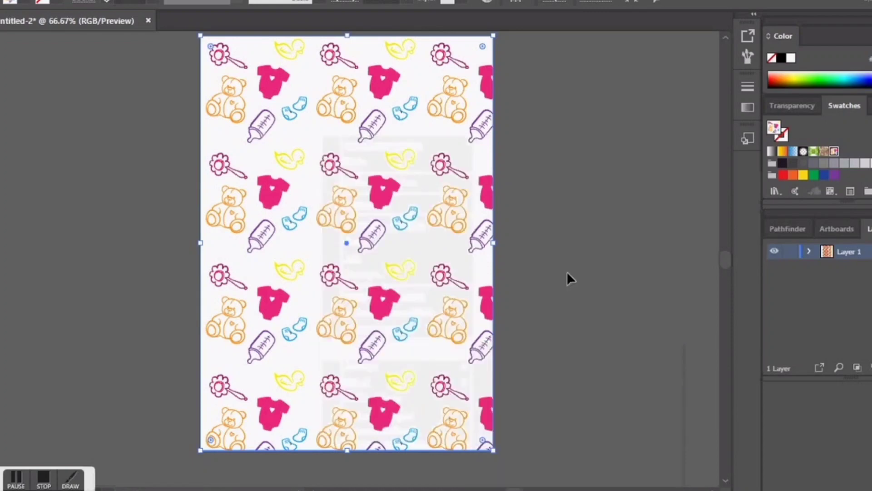
drag(466, 214, 502, 218)
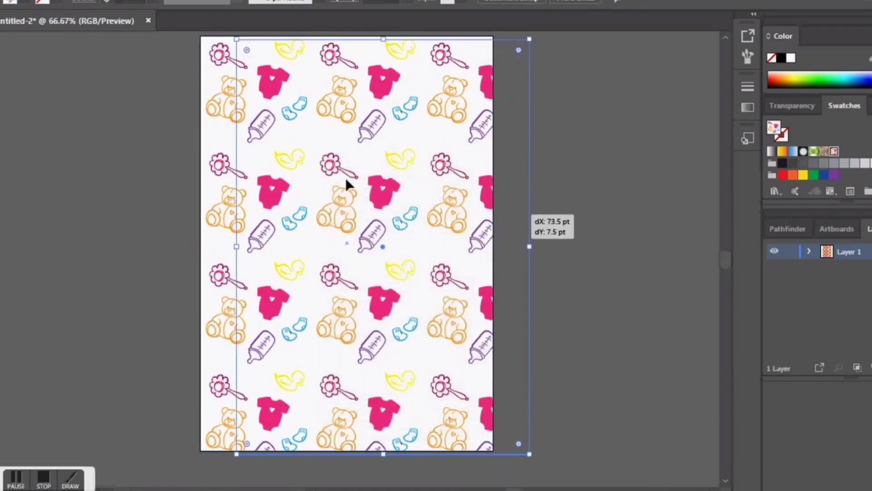
drag(346, 184, 346, 184)
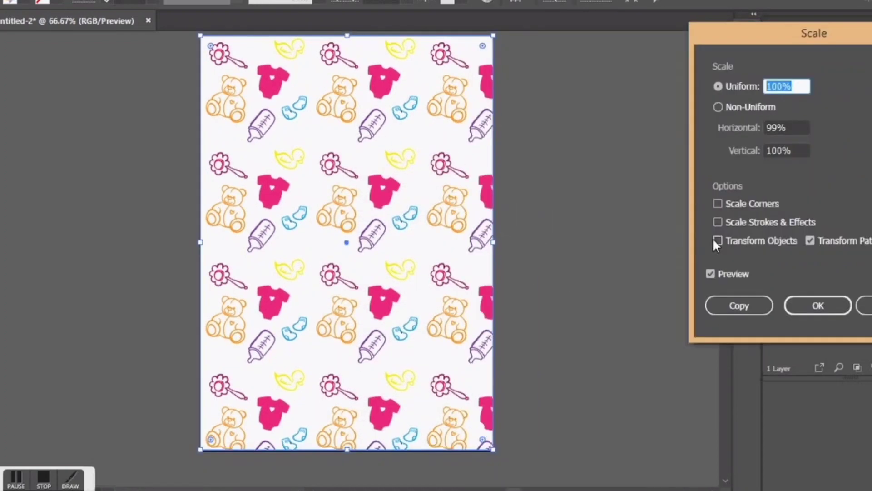
click(817, 305)
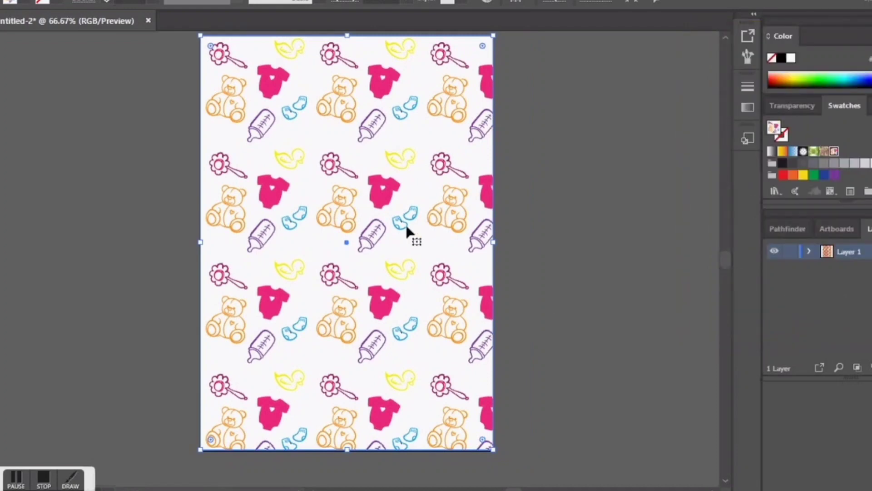
Paste a copy of the patterned rectangle and fill the copy with solid magenta
key(a)
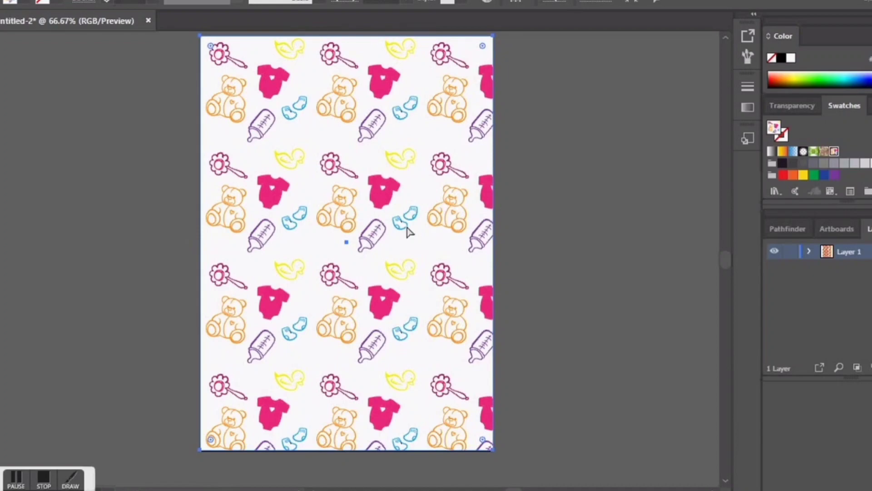
key(ctrl+v)
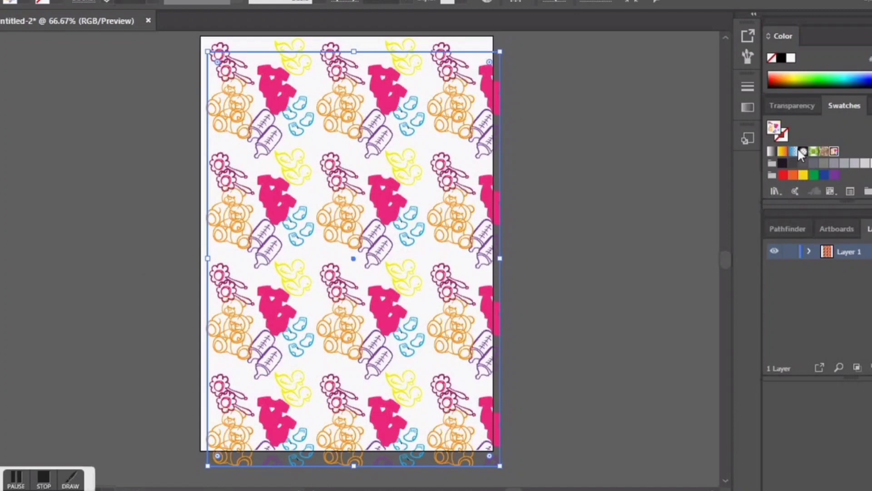
scroll(861, 161, up, 3)
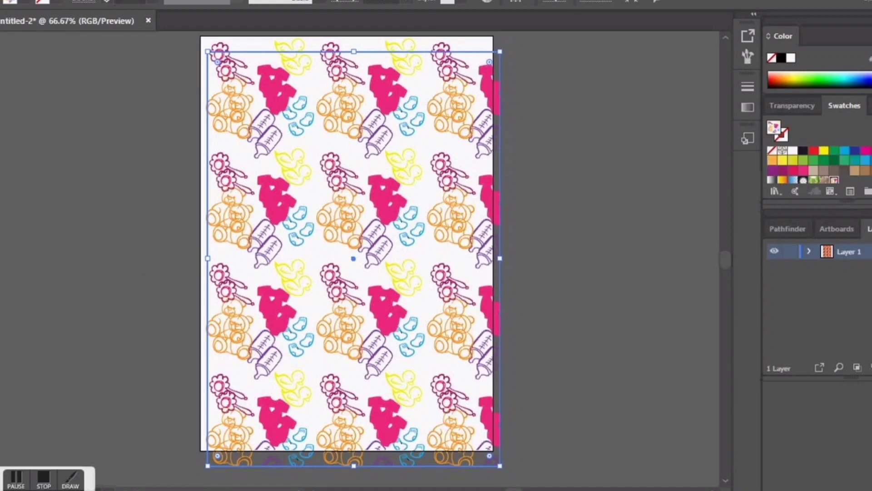
click(865, 151)
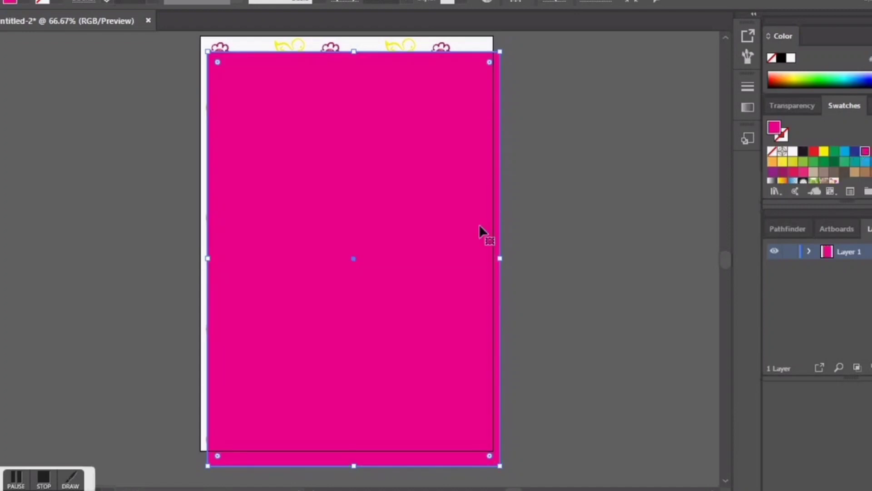
Send the magenta rectangle backward so it lies behind the patterned rectangle
right_click(327, 154)
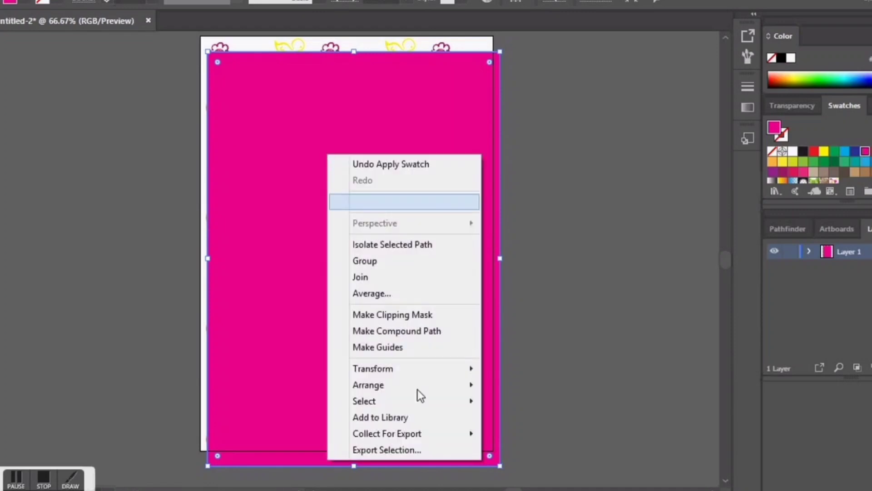
mouse_move(383, 387)
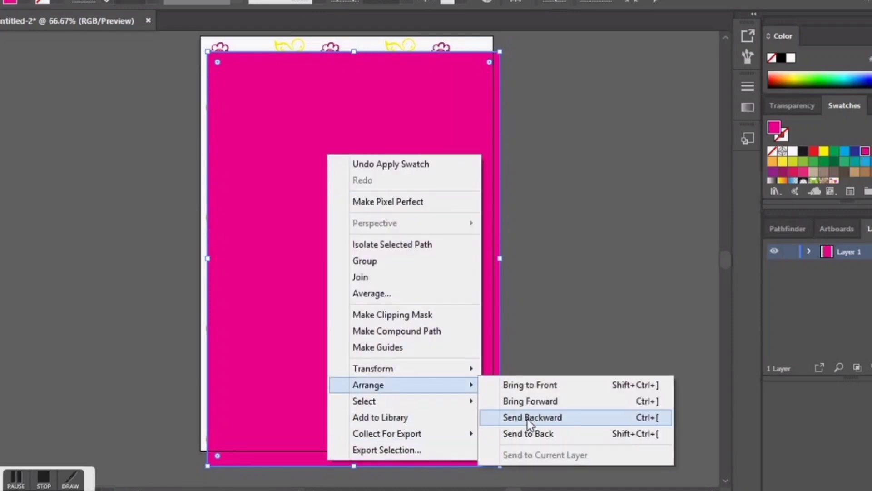
click(528, 419)
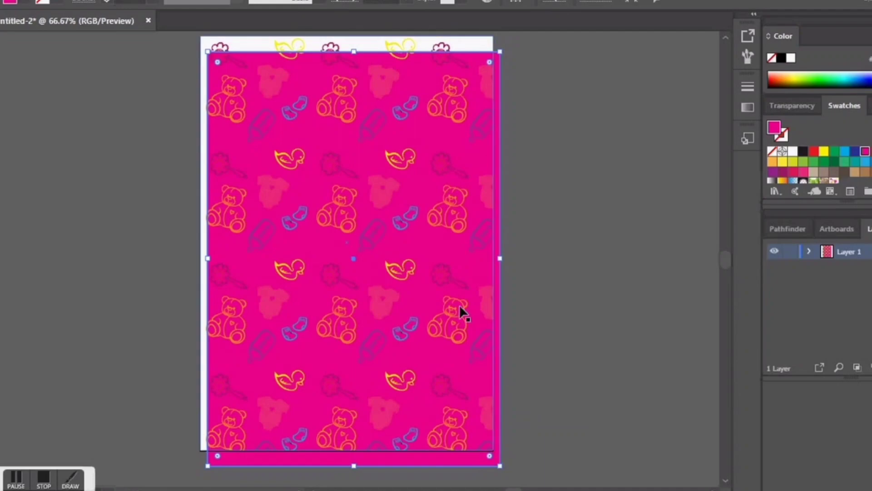
Nudge the magenta rectangle up and left until it lines up with the artboard edges
key(Up)
key(Up)
key(Up)
key(Up)
key(Up)
key(Up)
key(Up)
key(Up)
key(Up)
key(Up)
key(Up)
key(Up)
key(Up)
key(Up)
key(Up)
key(Up)
key(Up)
key(Up)
key(Up)
key(Up)
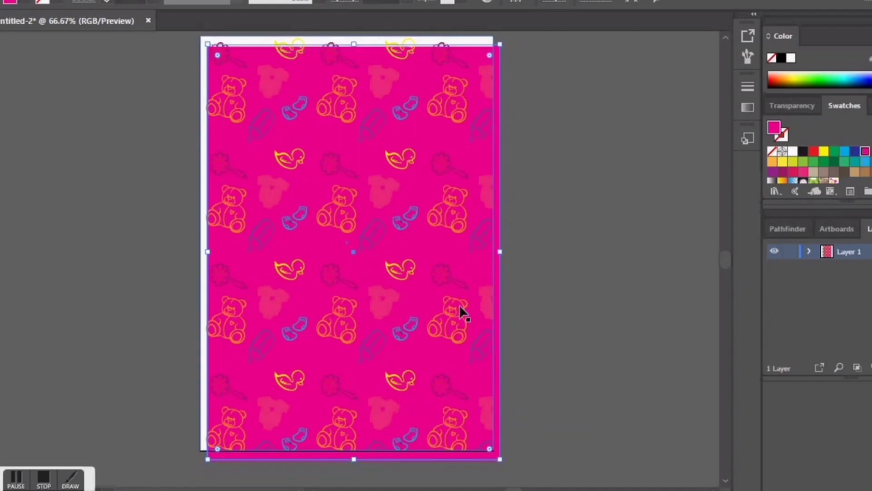
key(Up)
key(Up)
key(Up)
key(Up)
key(Up)
key(Up)
key(Left)
key(Left)
key(Left)
key(Left)
key(Left)
key(Left)
key(Left)
key(Left)
key(Left)
key(Left)
key(Left)
key(Left)
key(Left)
key(Left)
key(Left)
key(Left)
key(Left)
key(Left)
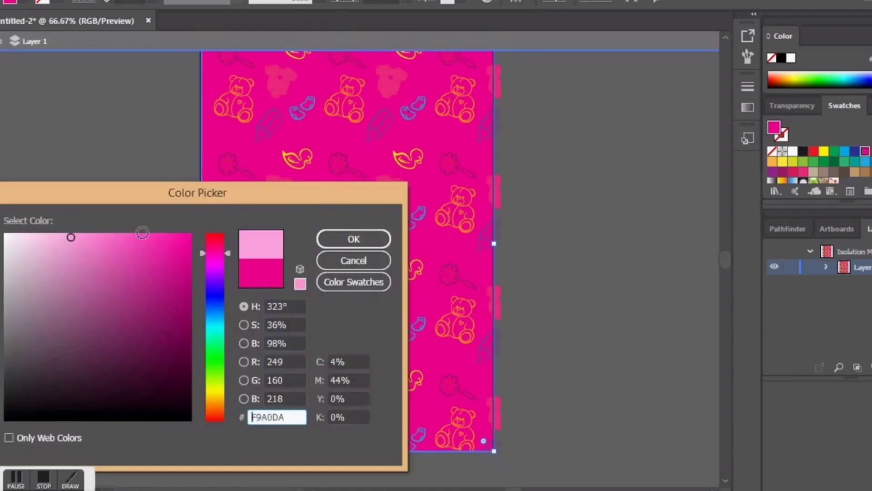
Recolour the background rectangle light pink #F9A0DA and exit isolation mode
click(364, 238)
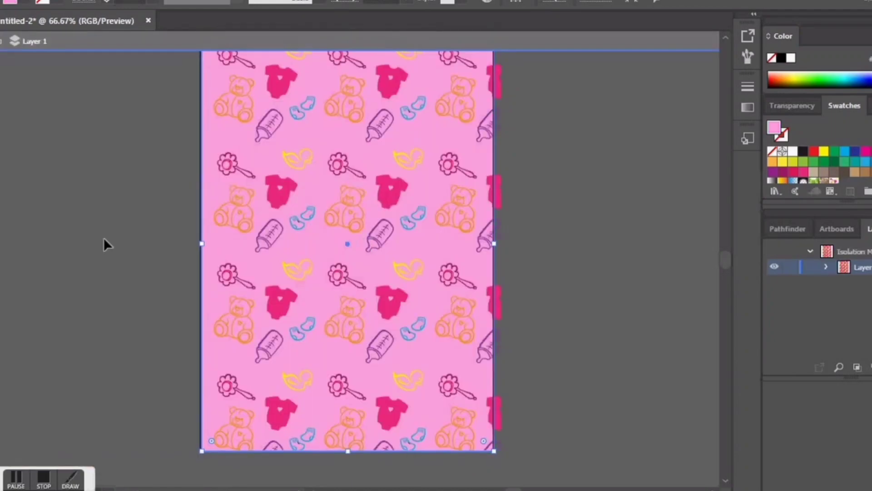
click(2, 43)
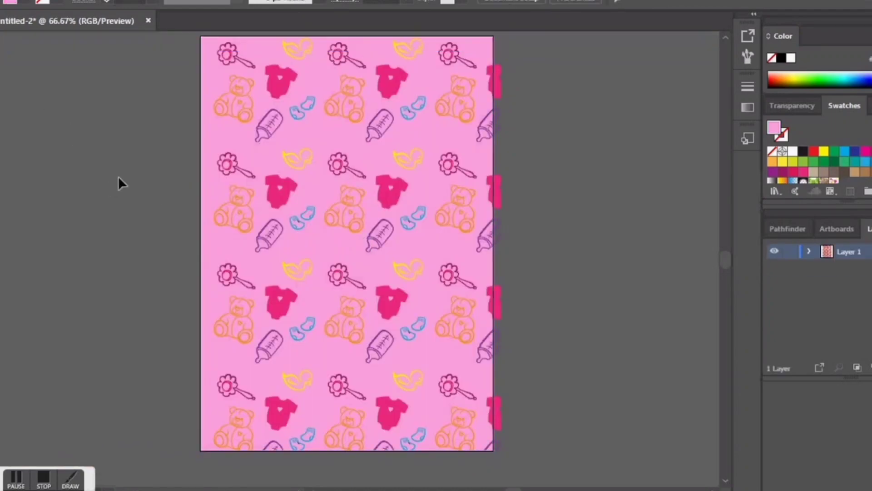
Nudge the patterned rectangle left and down until it lines up with the artboard edges, and deselect it
click(496, 188)
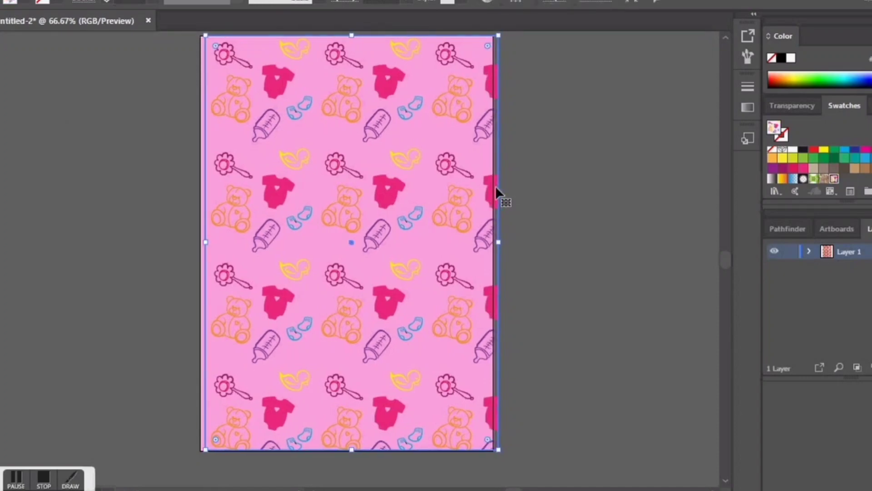
key(Left)
key(Left)
key(Left)
key(Left)
key(Left)
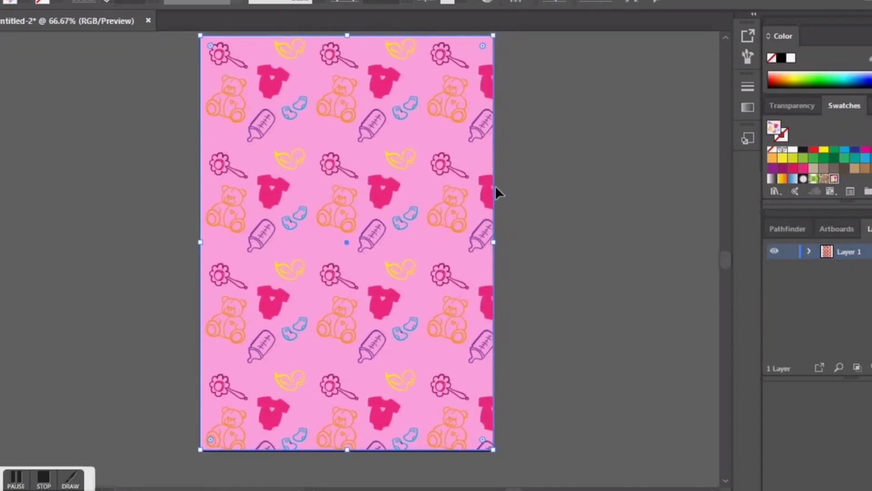
key(Down)
key(Down)
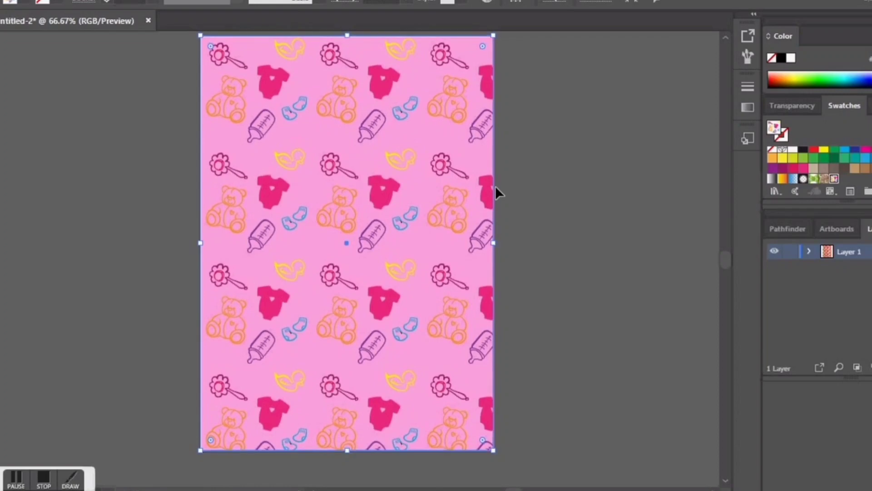
click(614, 222)
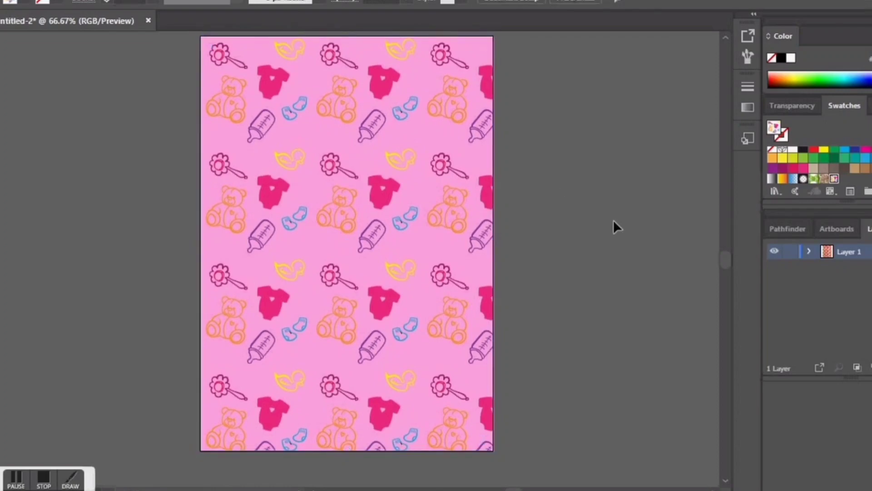
key(ctrl+equal)
key(ctrl+equal)
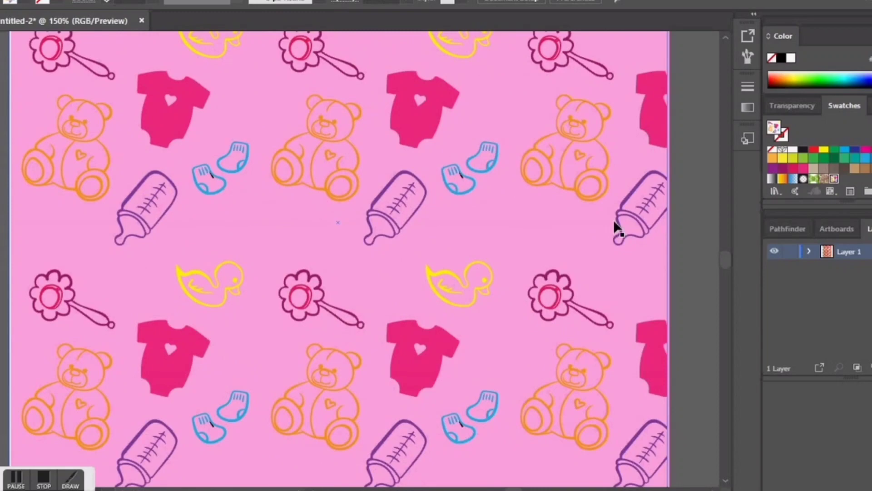
key(ctrl+minus)
key(ctrl+minus)
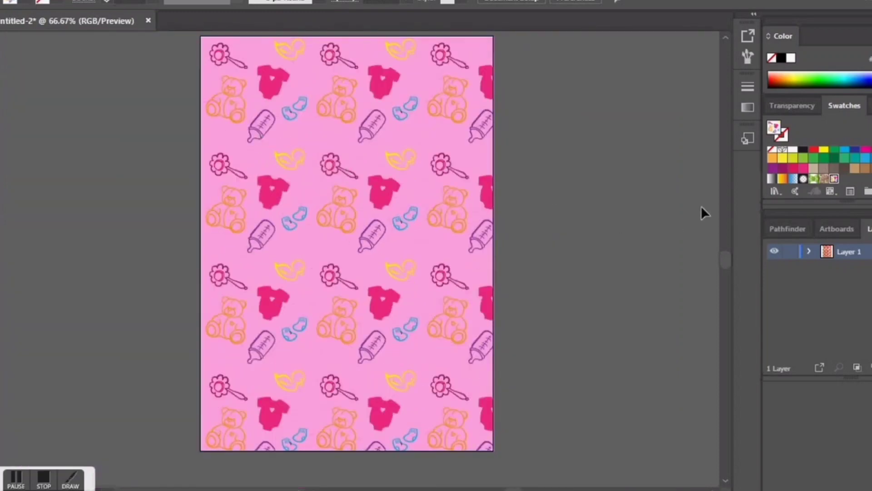
Open the baby pattern swatch for editing and show its tile at 150%
double_click(834, 180)
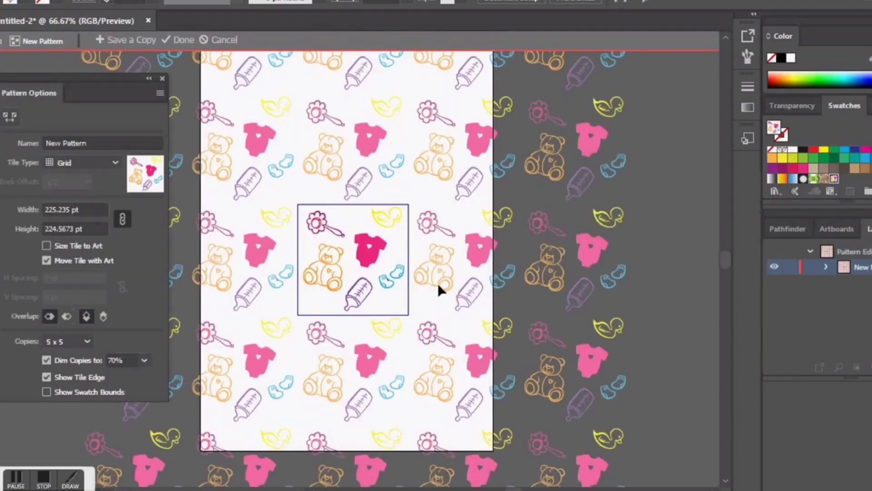
key(ctrl+plus)
key(ctrl+plus)
drag(439, 287, 438, 286)
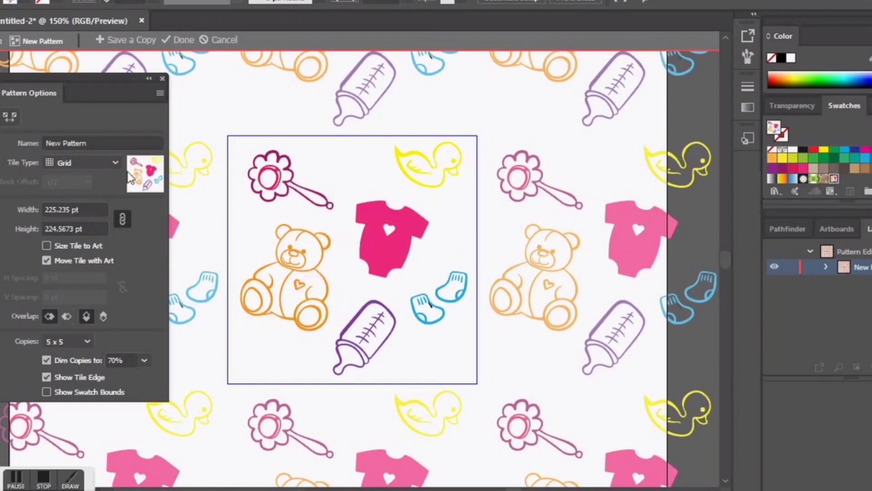
click(300, 285)
key(ctrl+c)
key(ctrl+v)
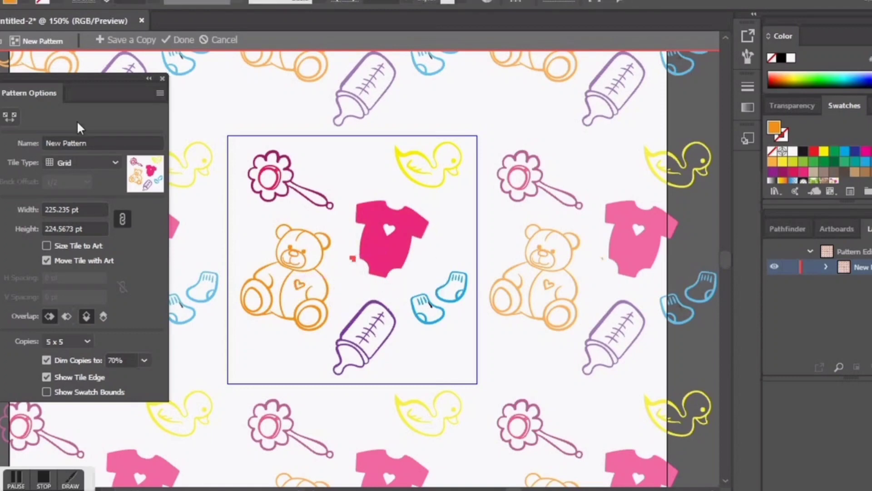
key(v)
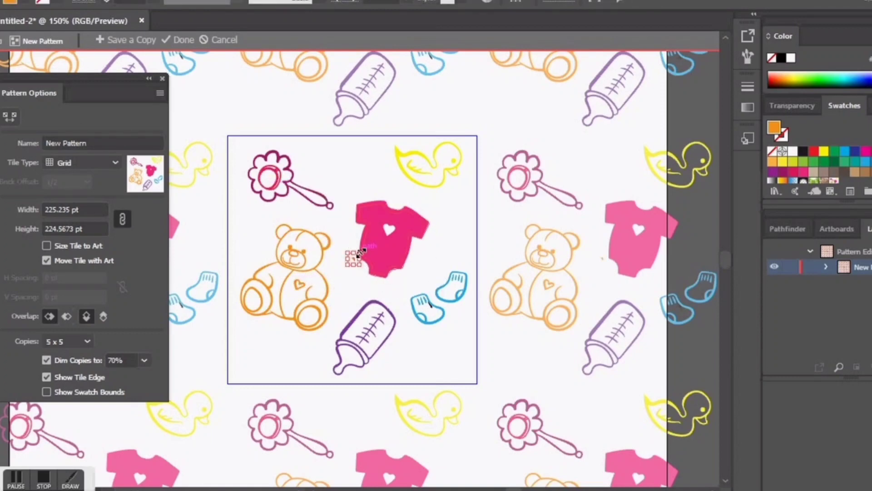
drag(363, 250, 383, 248)
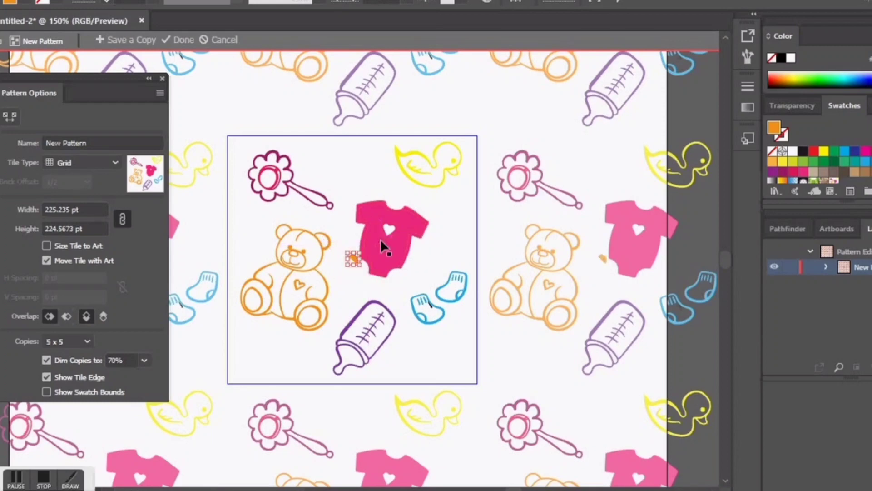
key(Delete)
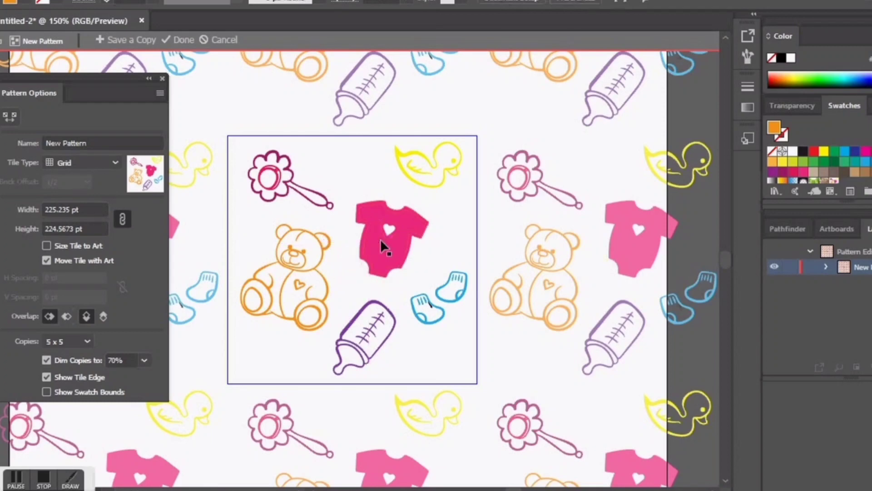
Duplicate the blue socks in the pattern tile and place the copy in the gap between the rattle and the duck
click(439, 291)
key(a)
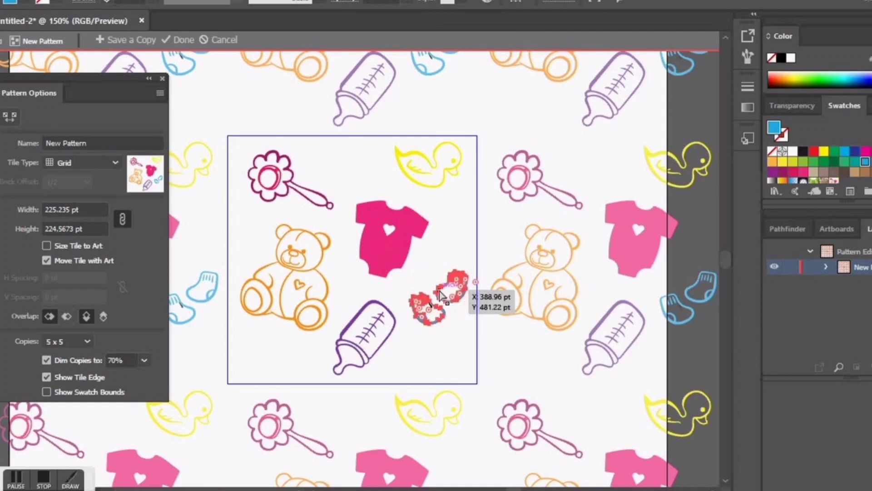
key(ctrl+v)
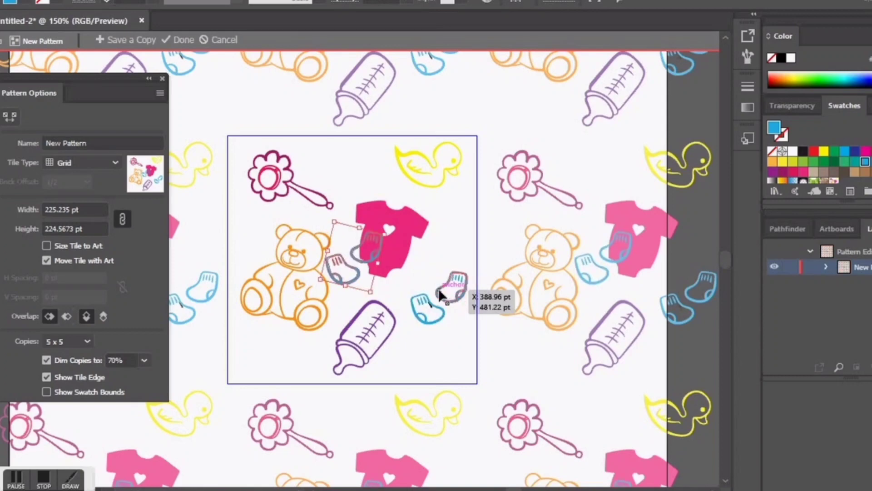
key(Up)
key(Up)
key(Up)
key(Up)
key(Up)
key(Up)
key(Up)
key(Up)
key(Up)
key(Up)
key(Up)
key(Up)
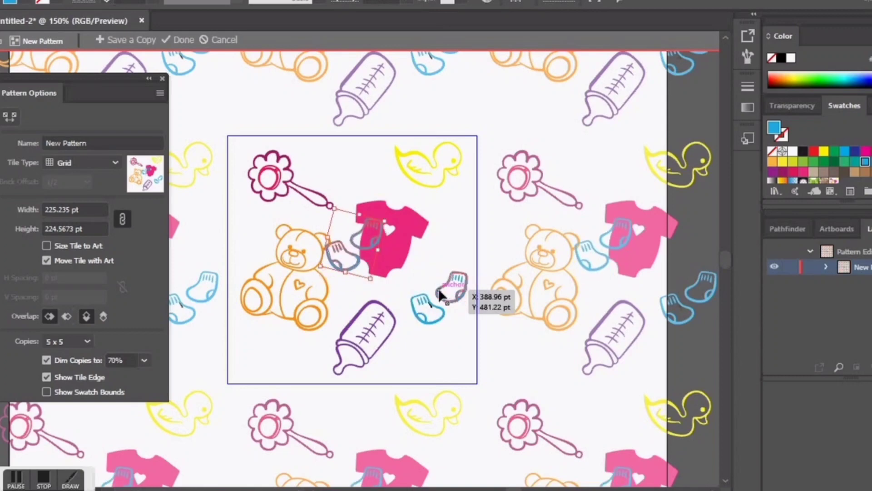
drag(352, 241, 350, 168)
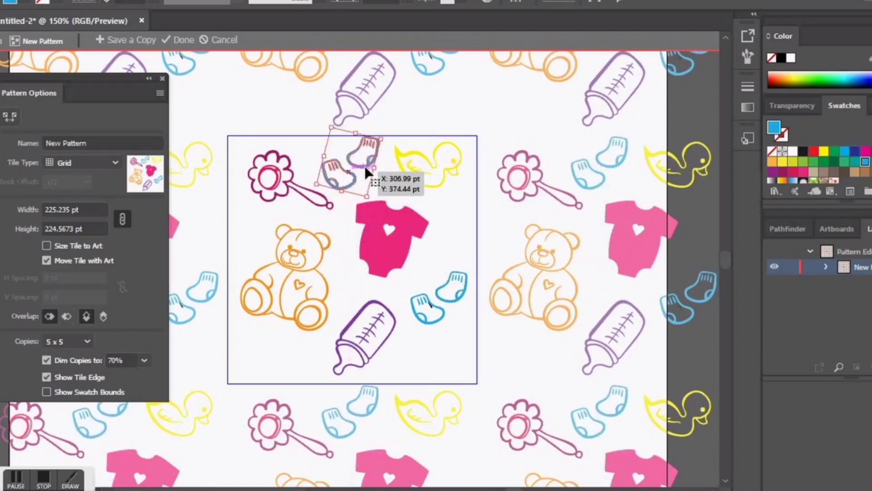
Rotate the copied socks clockwise between the rattle and the duck so they differ from the original pair
click(382, 126)
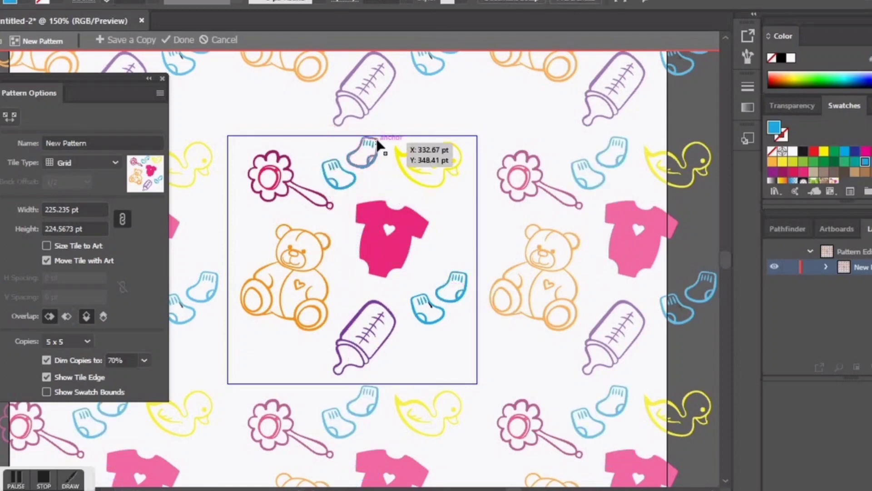
click(376, 140)
drag(390, 135, 401, 195)
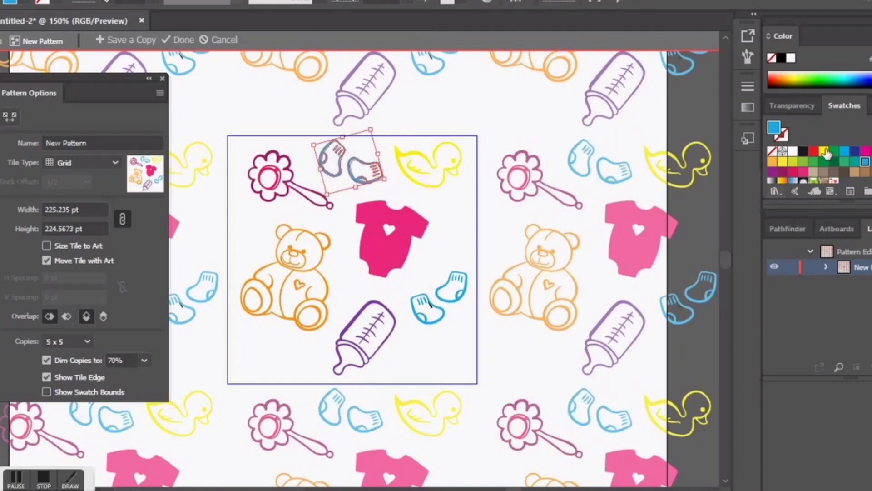
Recolour the rotated socks orange-red after trying dark blue and purple, and deselect them
click(856, 156)
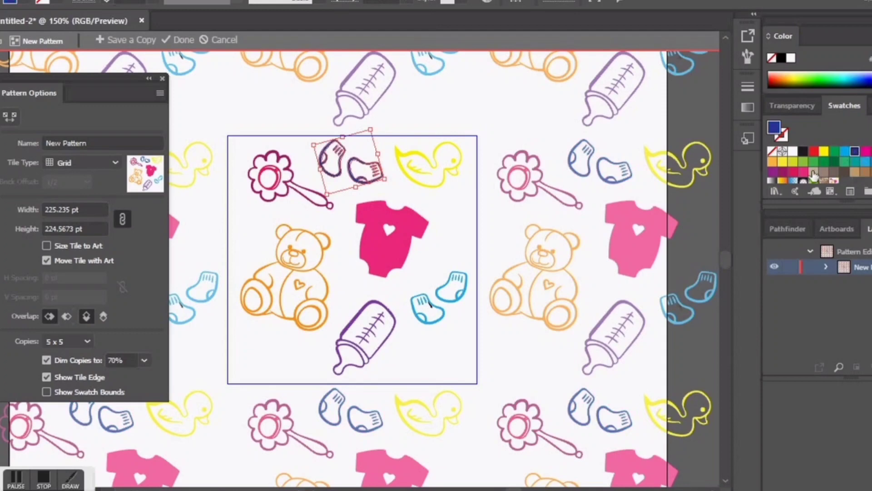
click(783, 173)
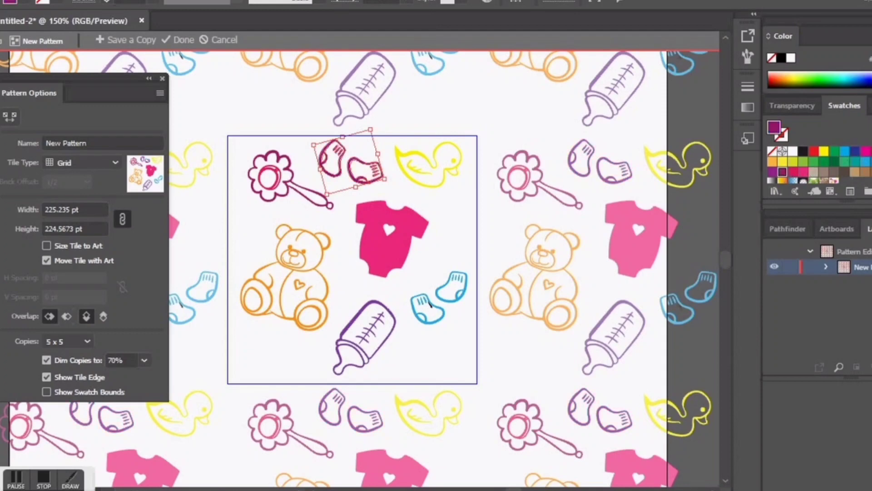
click(870, 152)
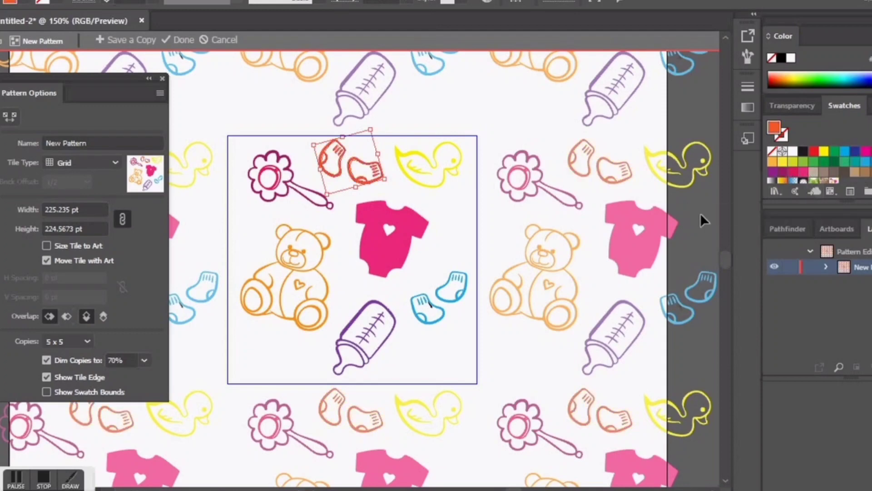
click(700, 215)
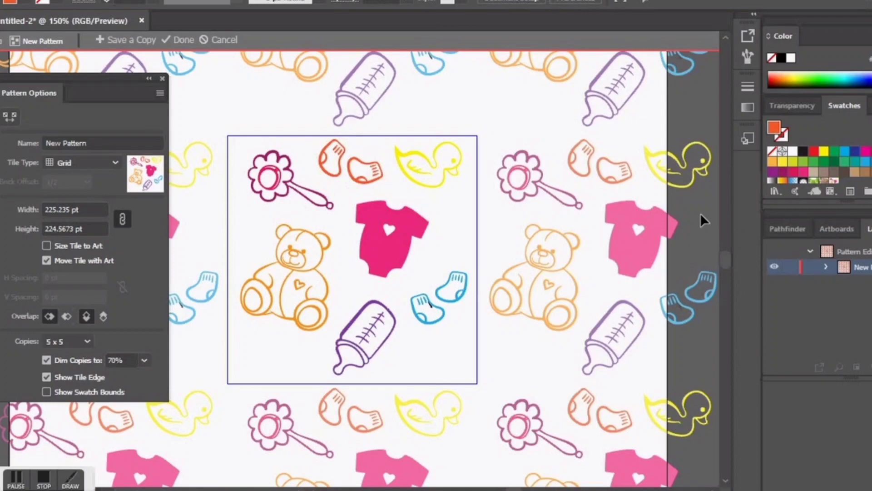
Finish editing the pattern, apply the changes to the artwork and show the whole artboard
click(184, 40)
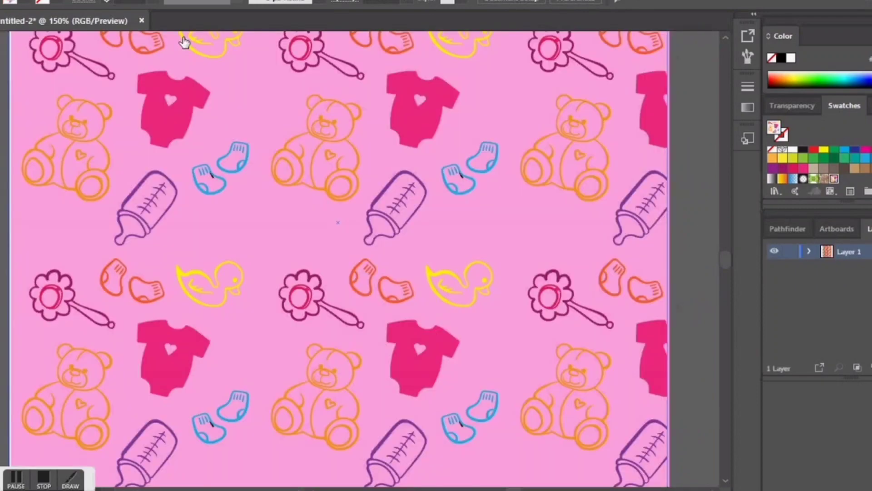
key(ctrl+minus)
key(ctrl+minus)
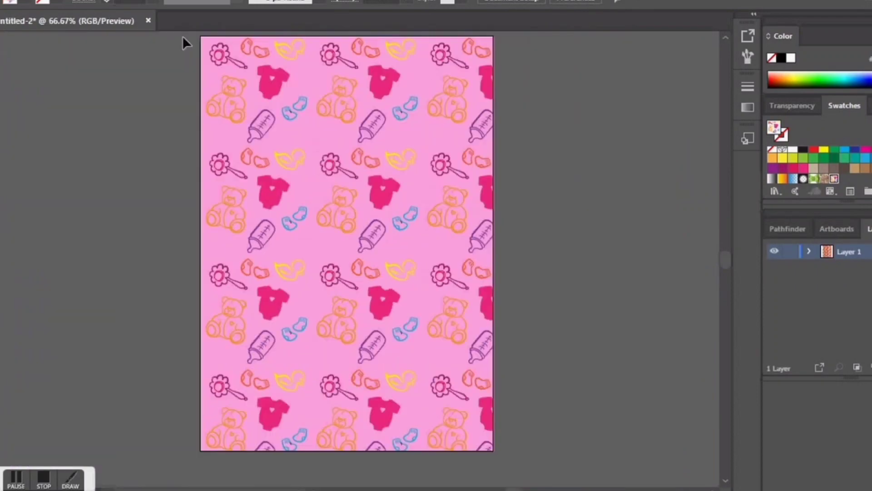